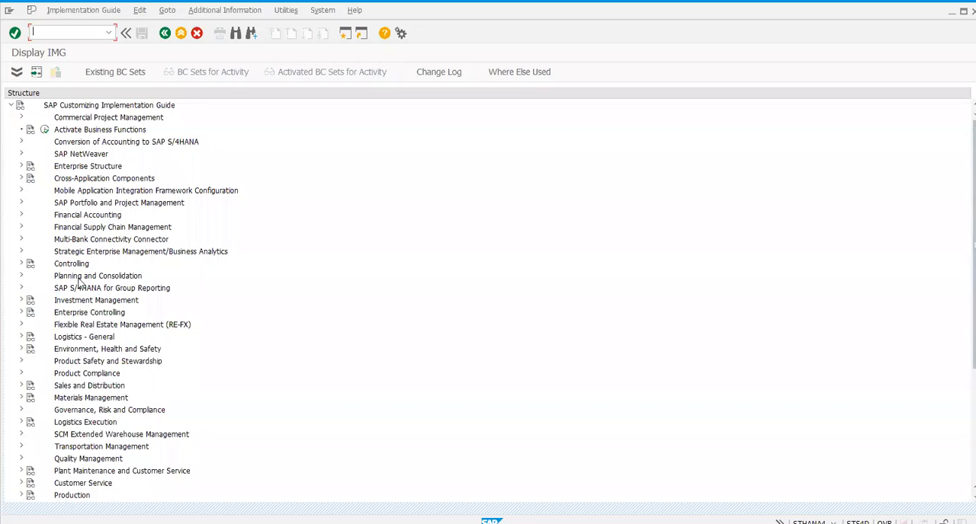
# Step: Open the Define Storage Type activity in the Master Data of SCM Extended Warehouse Management
pyautogui.scroll(-4, 80, 288)
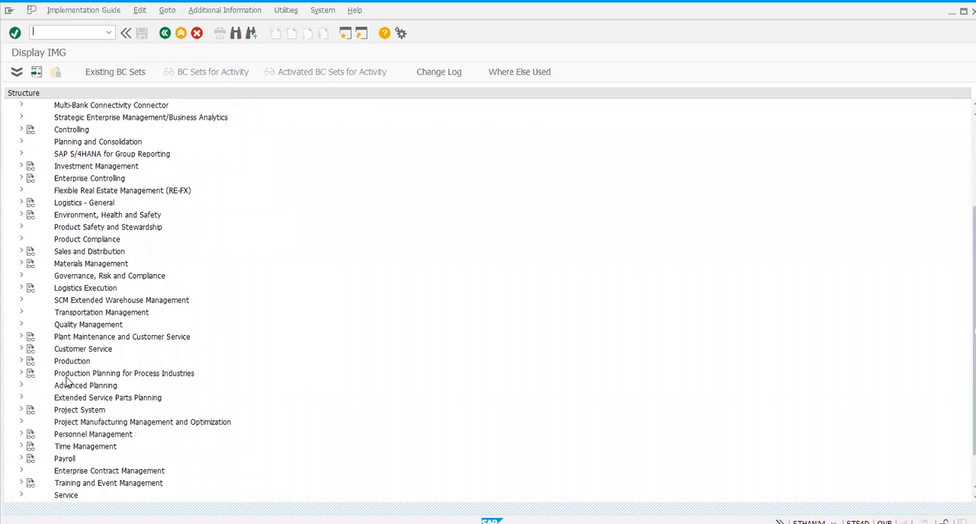
pyautogui.click(21, 300)
pyautogui.click(31, 312)
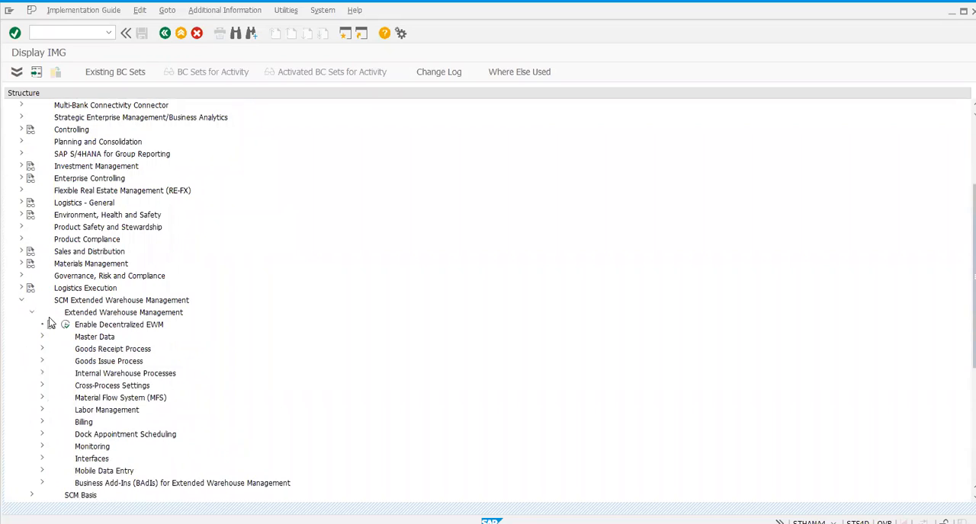
pyautogui.click(42, 337)
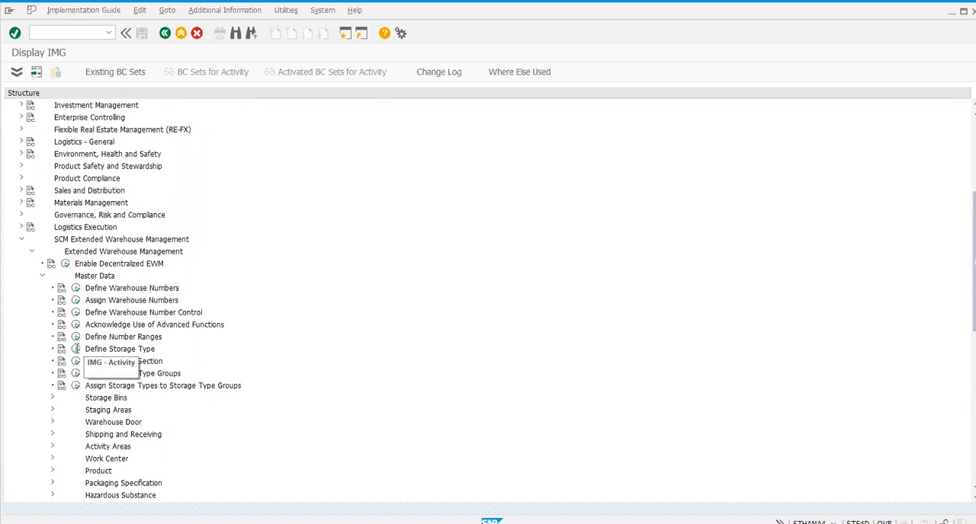
pyautogui.click(75, 349)
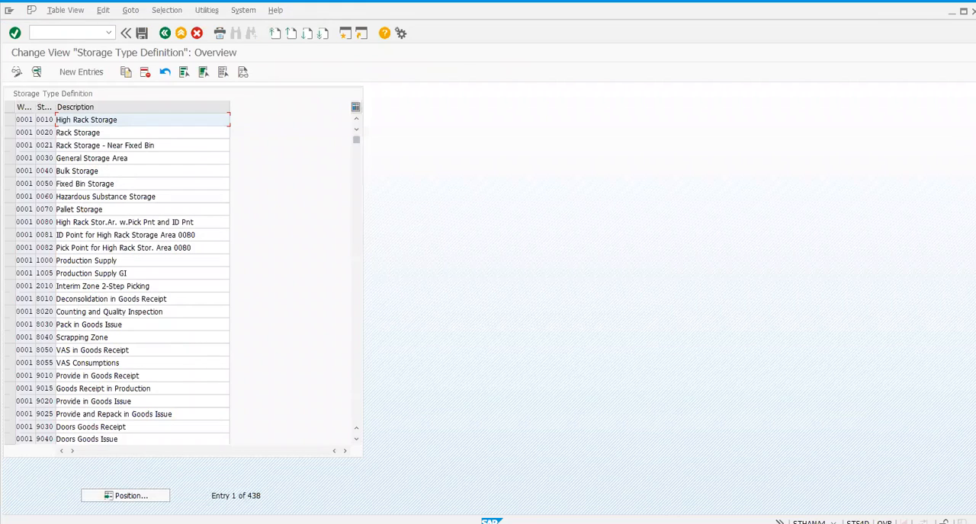
# Step: Position the storage type list at warehouse HMWH, storage type RT03, and open that entry's details
pyautogui.click(131, 496)
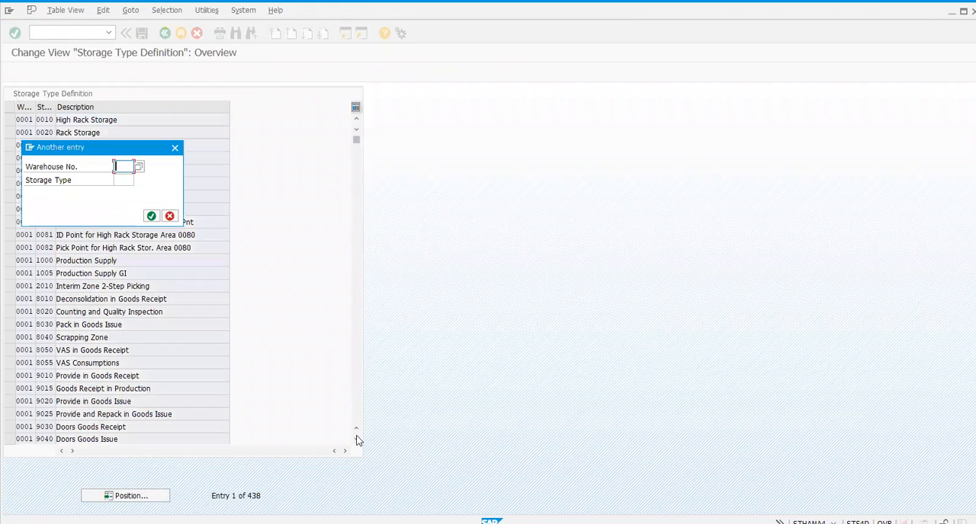
pyautogui.press('Down')
pyautogui.press('Return')
pyautogui.press('Tab')
pyautogui.write('rt')
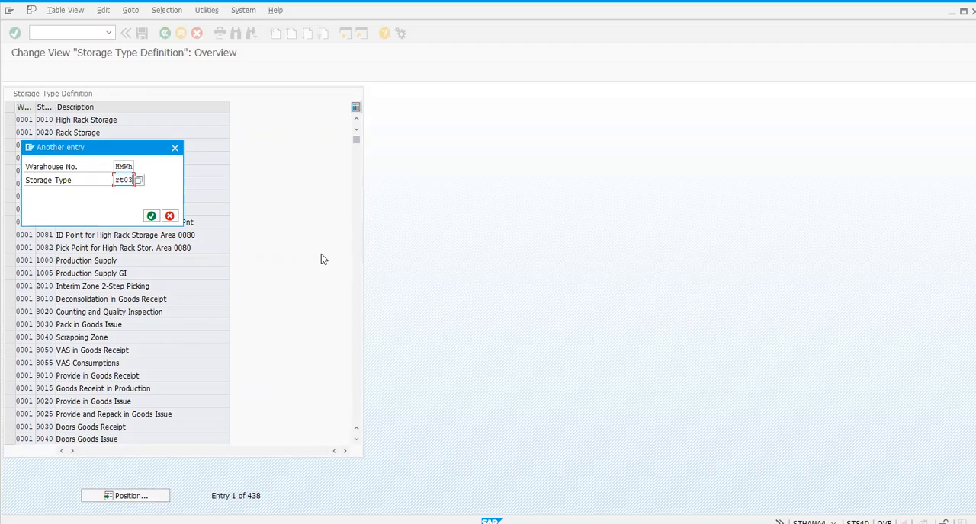
pyautogui.press('Return')
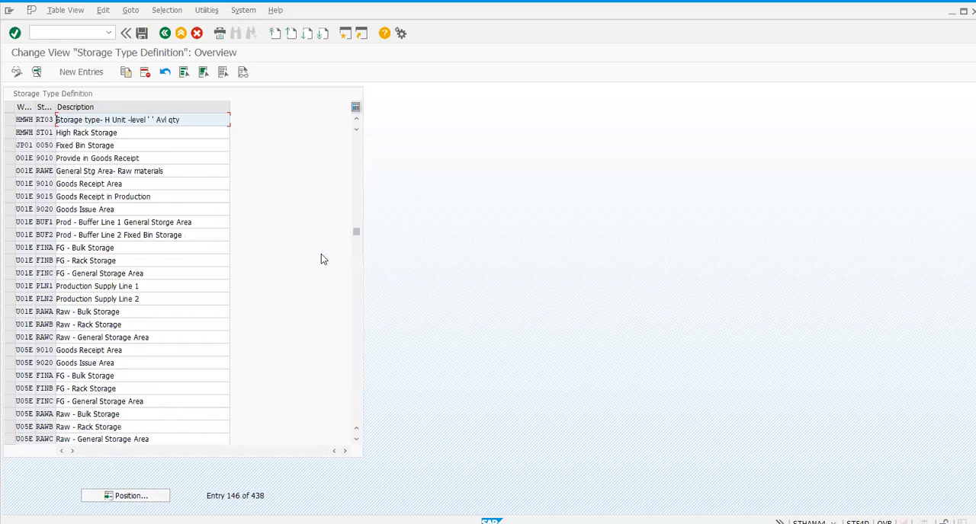
pyautogui.doubleClick(53, 117)
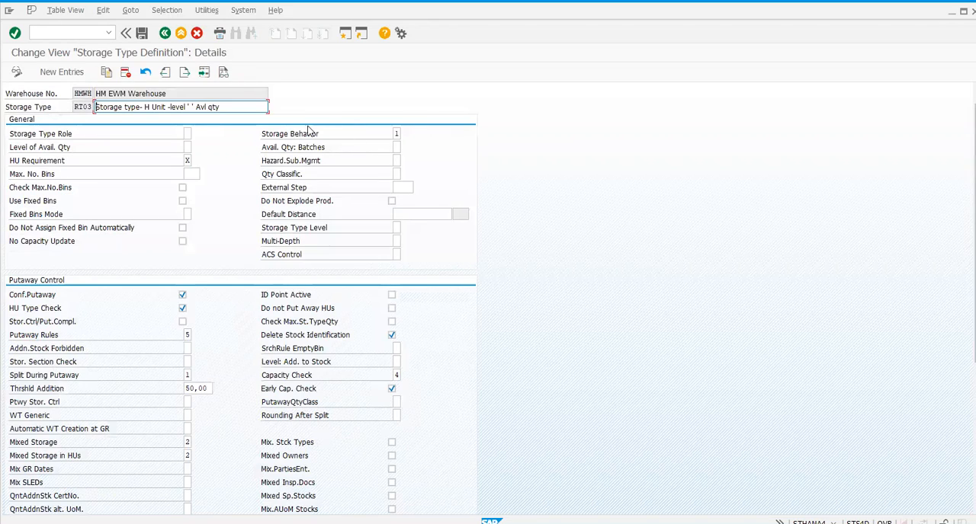
# Step: Review the possible Storage Behavior values for storage type RT03, keeping value 1
pyautogui.click(396, 133)
pyautogui.write('1')
pyautogui.moveTo(270, 134); pyautogui.dragTo(309, 136)
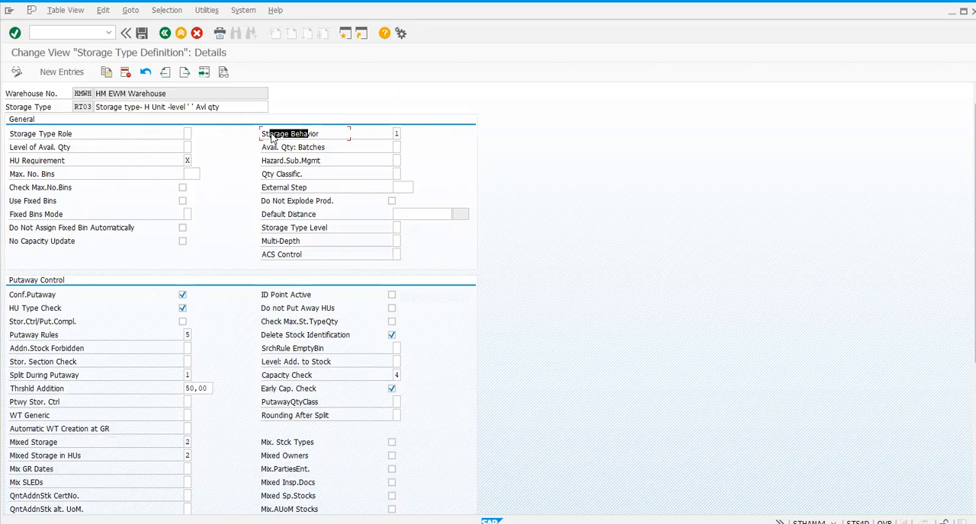
pyautogui.click(316, 134)
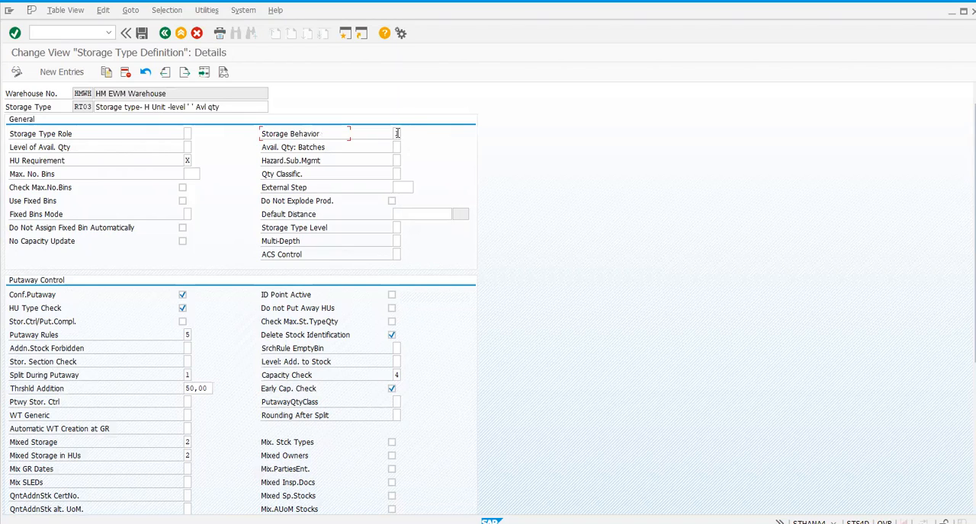
pyautogui.click(397, 134)
pyautogui.click(366, 136)
pyautogui.press('F4')
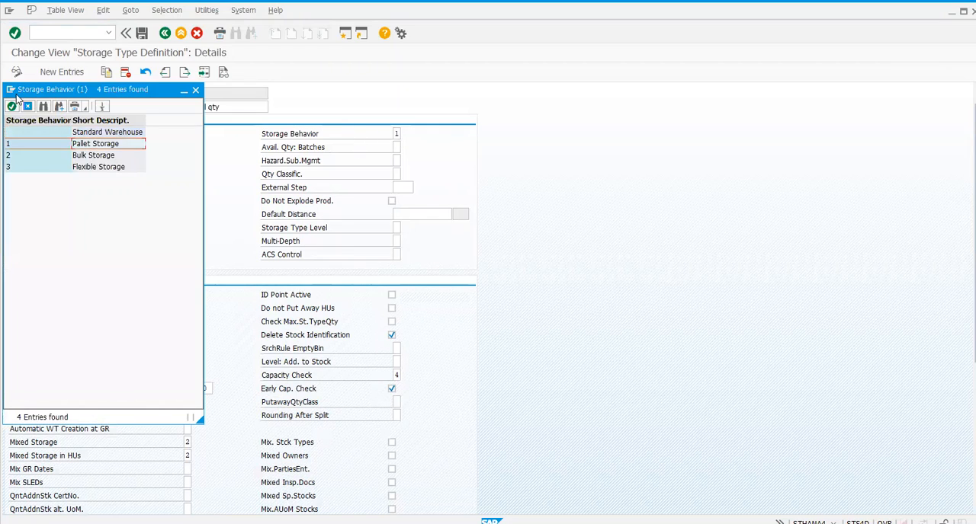
pyautogui.click(40, 106)
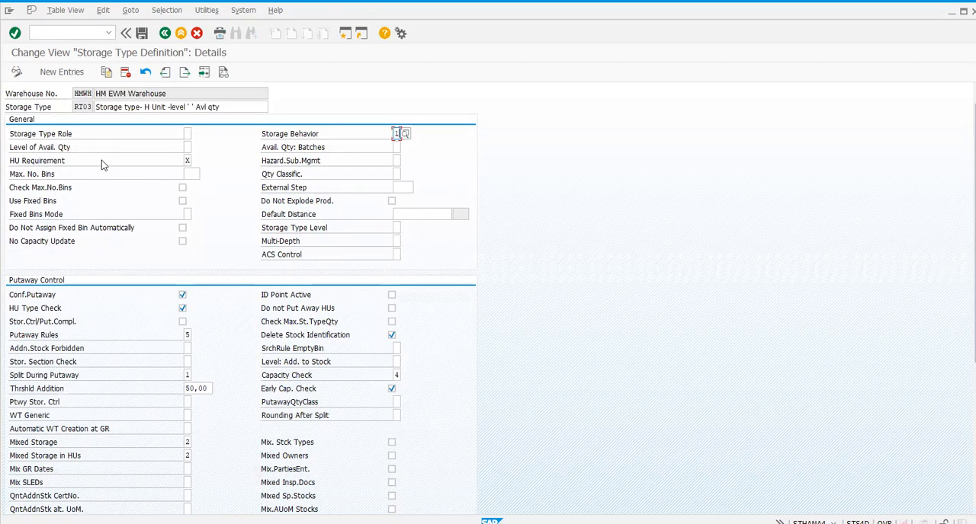
# Step: Review the possible Mixed Storage values in the Putaway Control settings and close the list without changing the entry
pyautogui.scroll(-3, 229, 237)
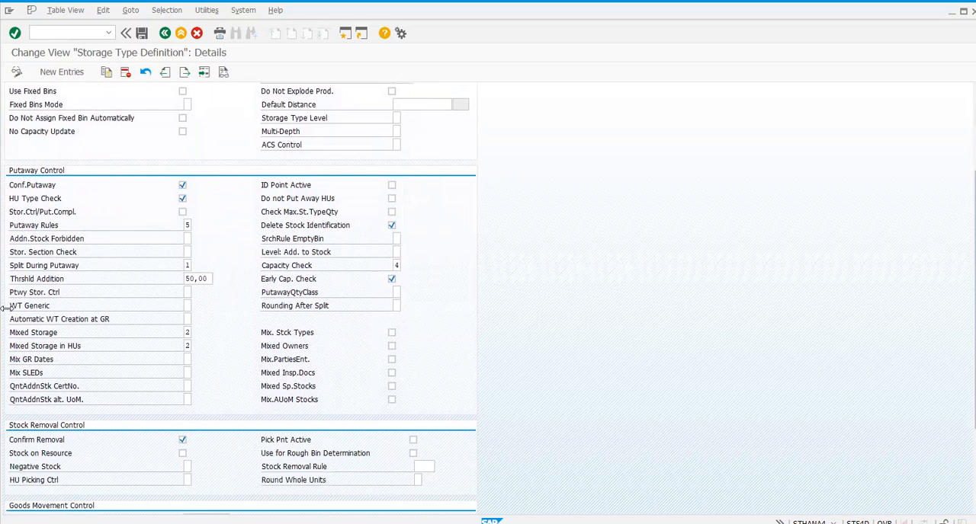
pyautogui.scroll(-1, 4, 306)
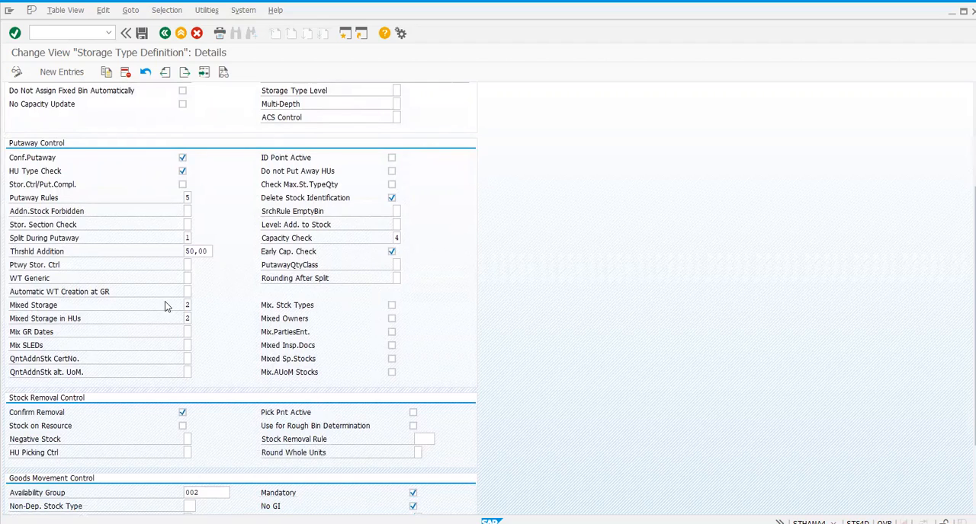
pyautogui.click(188, 304)
pyautogui.click(196, 306)
pyautogui.click(160, 156)
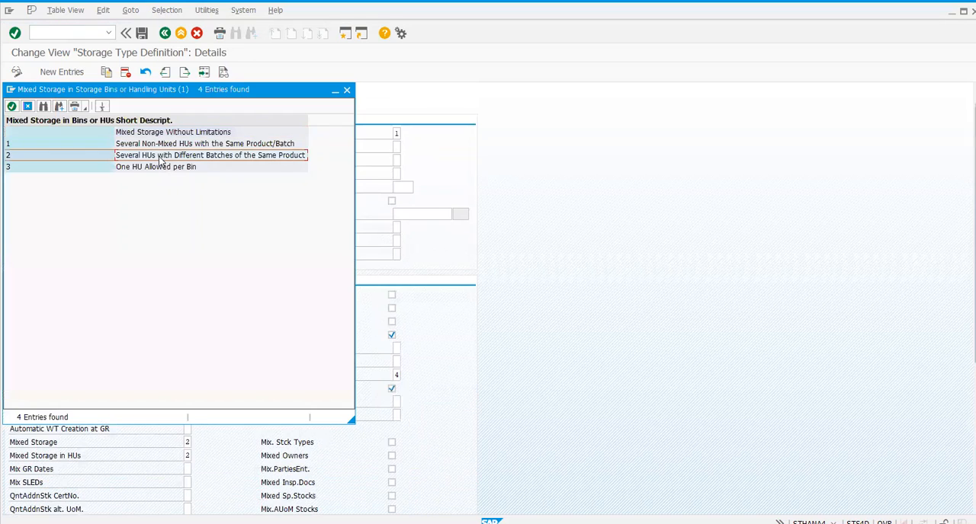
pyautogui.click(28, 107)
# Step: Review the possible Mixed Storage in HUs values, including several batches of the same product per HU, and close the list
pyautogui.scroll(-1, 206, 389)
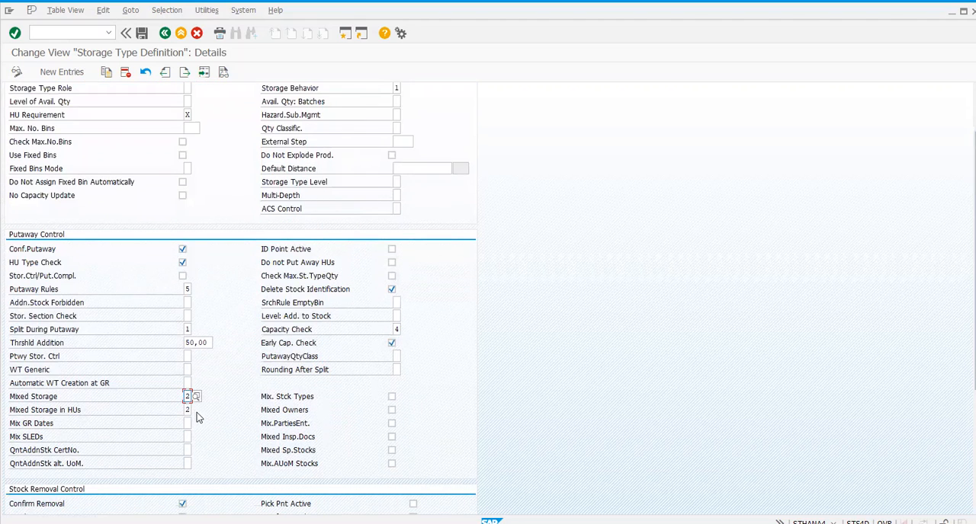
pyautogui.click(188, 410)
pyautogui.click(182, 263)
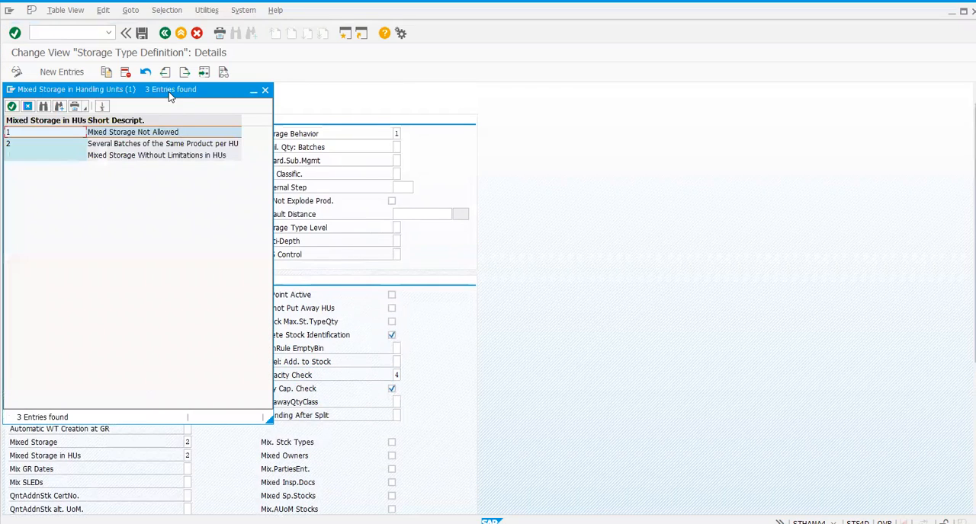
pyautogui.moveTo(173, 99); pyautogui.dragTo(691, 134)
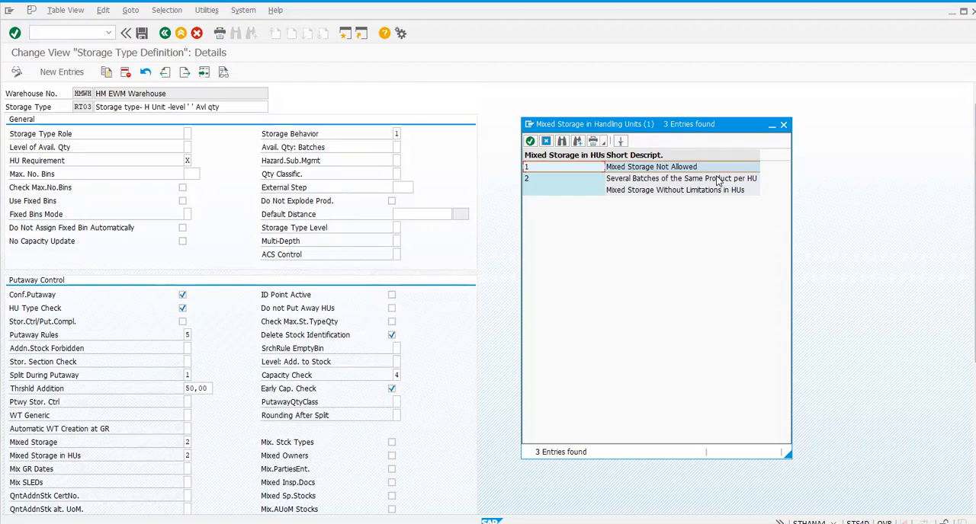
pyautogui.click(668, 180)
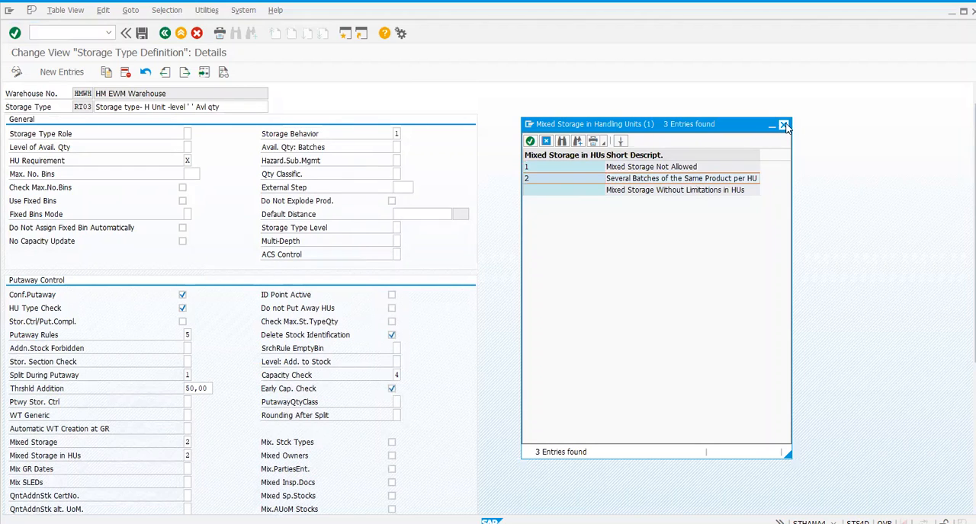
pyautogui.click(784, 126)
# Step: Check the remaining putaway, stock removal and goods movement settings, and view the possible Putaway Rules values
pyautogui.scroll(-5, 321, 209)
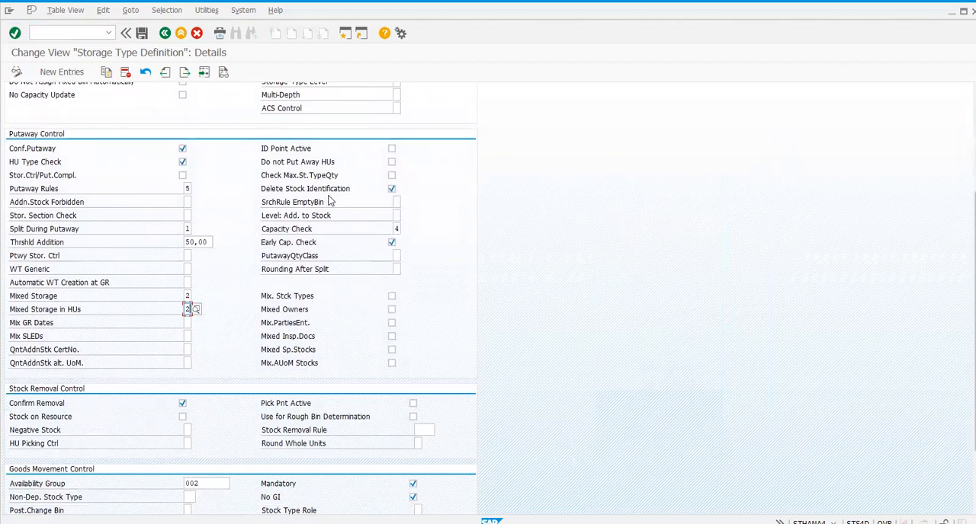
pyautogui.scroll(-2, 329, 200)
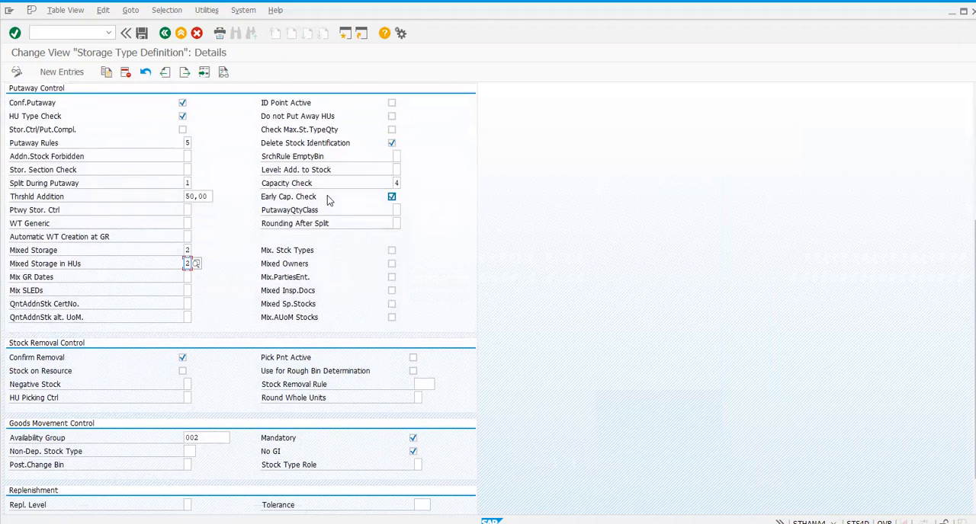
pyautogui.scroll(4, 327, 192)
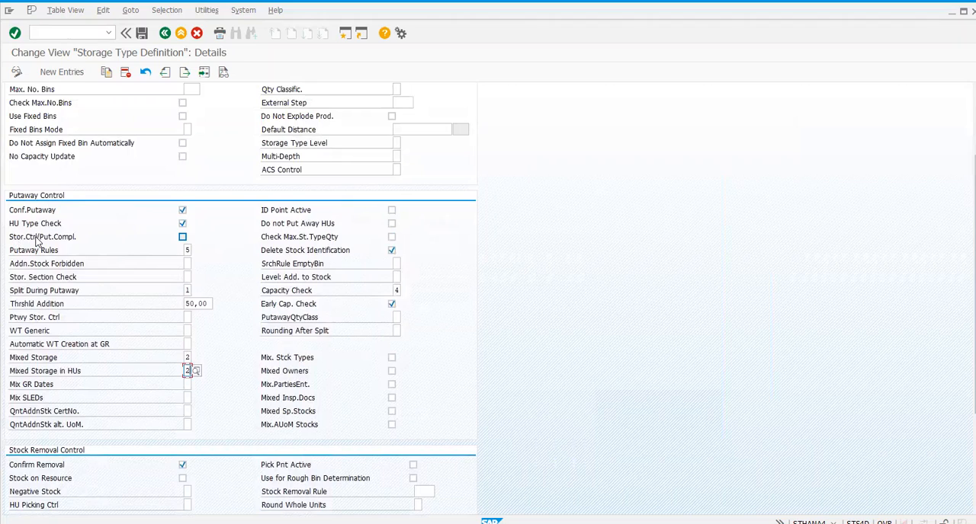
pyautogui.click(188, 250)
pyautogui.click(196, 246)
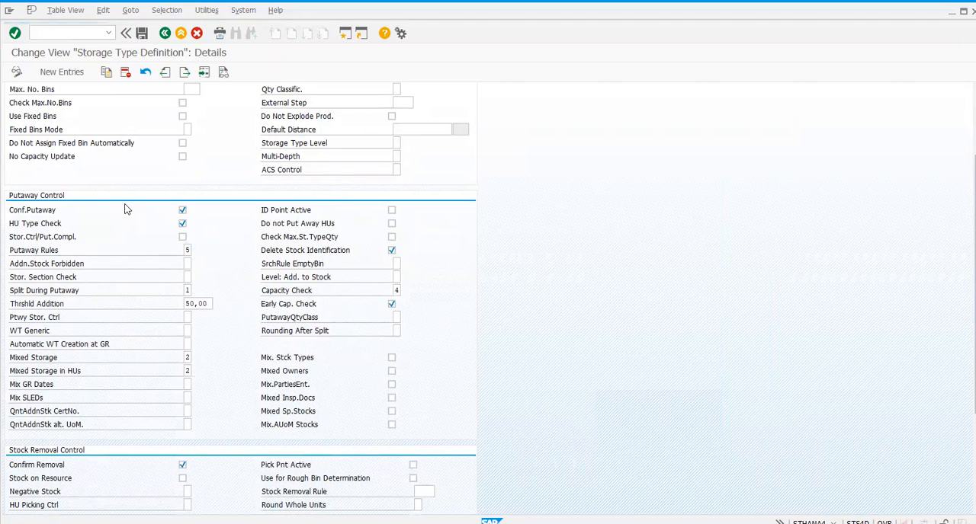
pyautogui.click(27, 107)
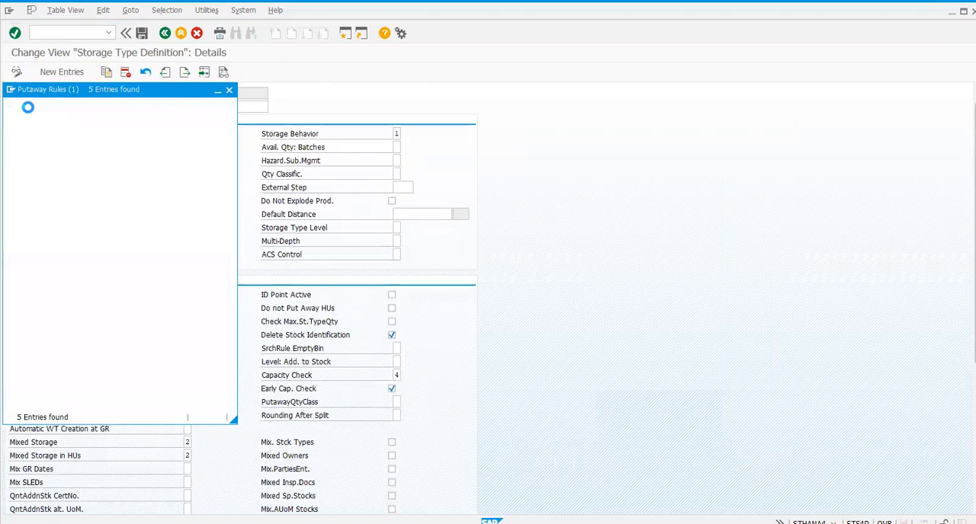
# Step: Return to the implementation guide and open Define Storage Type Search Sequence for Putaway under the Goods Receipt Process strategies
pyautogui.click(163, 34)
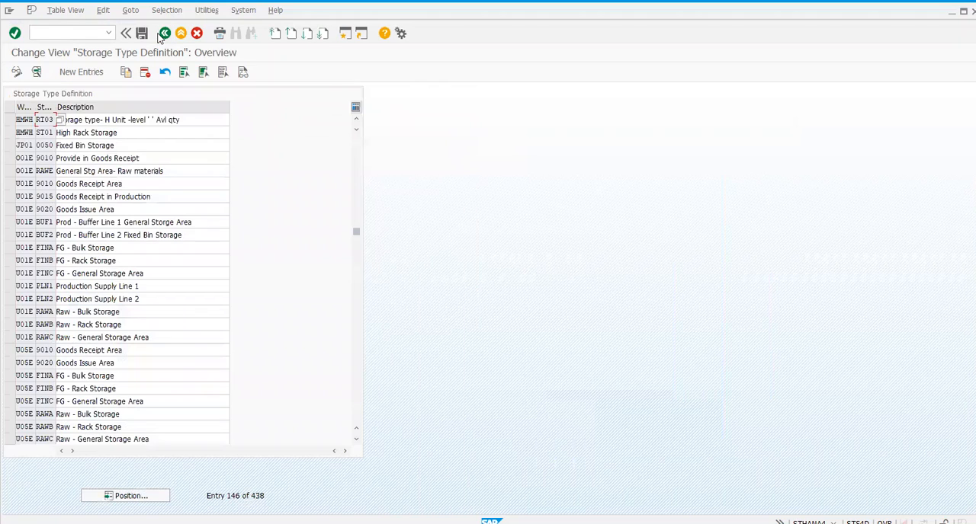
pyautogui.click(162, 34)
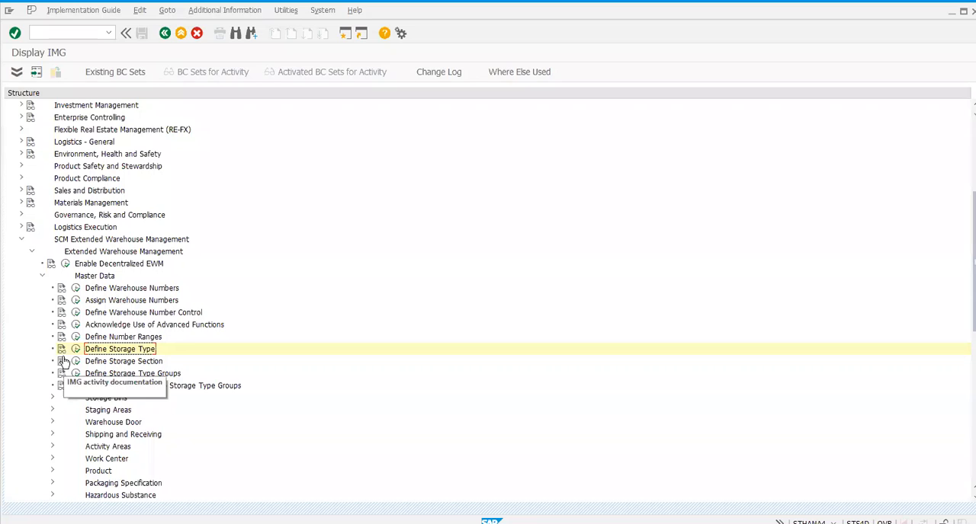
pyautogui.scroll(-3, 92, 385)
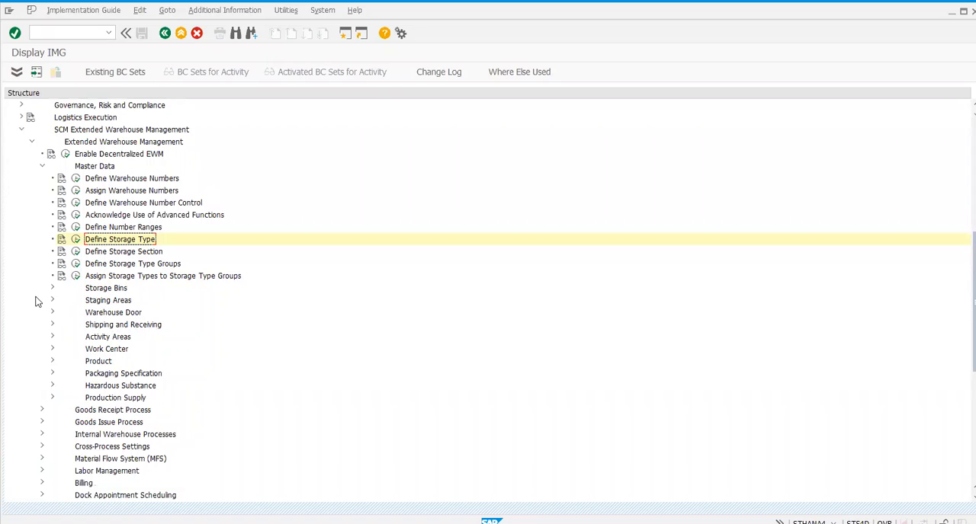
pyautogui.scroll(-2, 55, 336)
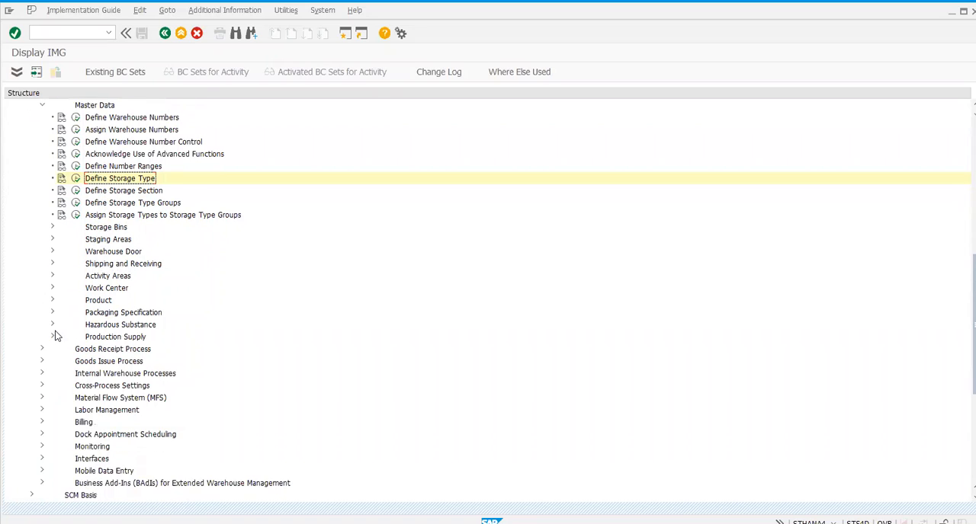
pyautogui.scroll(-2, 56, 336)
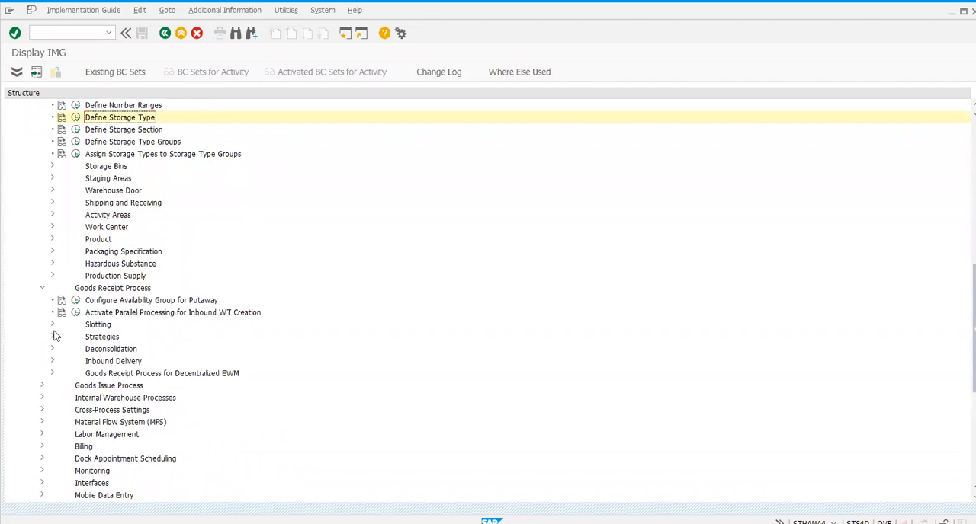
pyautogui.click(52, 337)
pyautogui.scroll(-2, 183, 351)
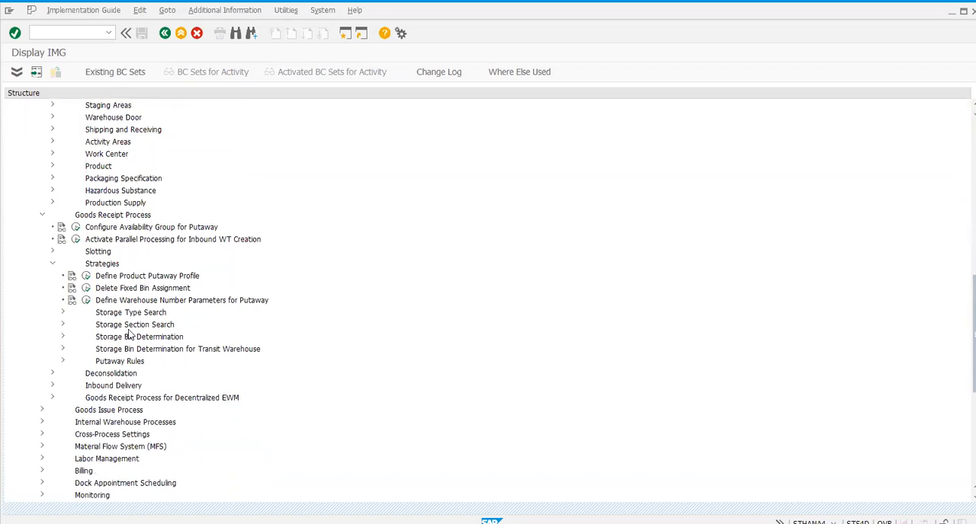
pyautogui.scroll(-1, 99, 320)
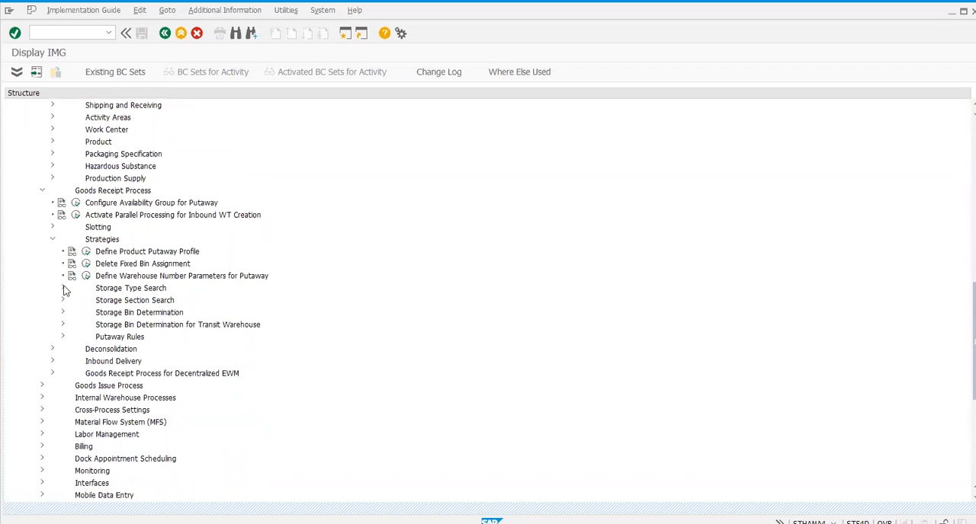
pyautogui.click(63, 289)
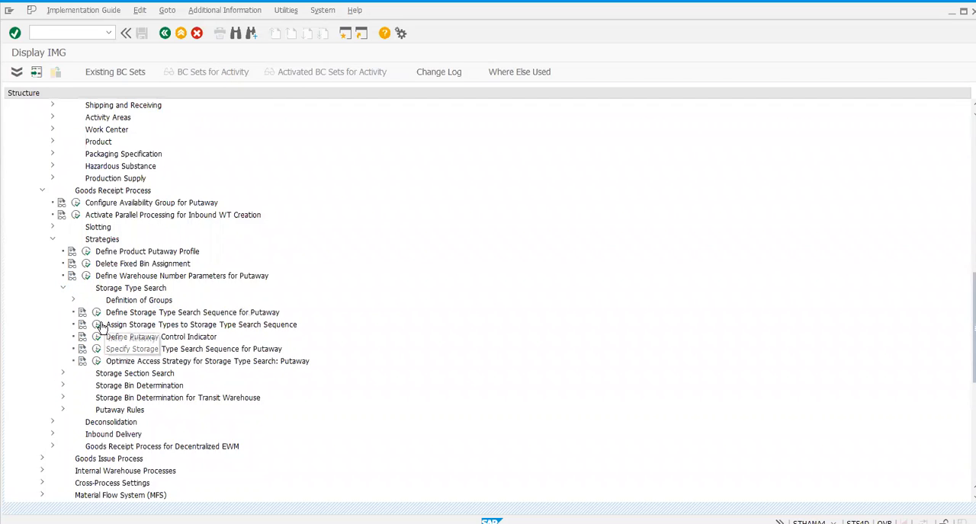
pyautogui.click(97, 313)
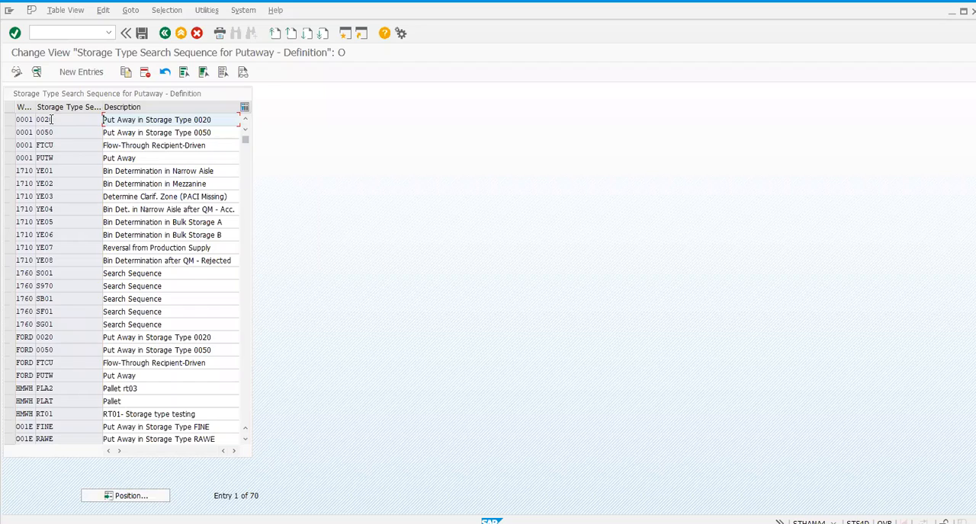
# Step: Position the putaway search sequence definitions at warehouse HMWH, select the PLA2 entry for review, and return to the implementation guide
pyautogui.click(159, 495)
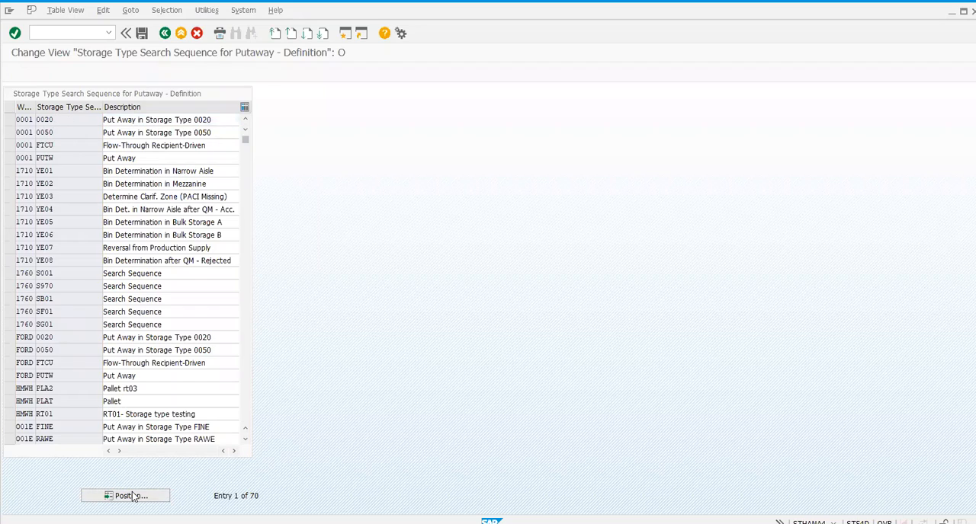
pyautogui.write('h')
pyautogui.press('Return')
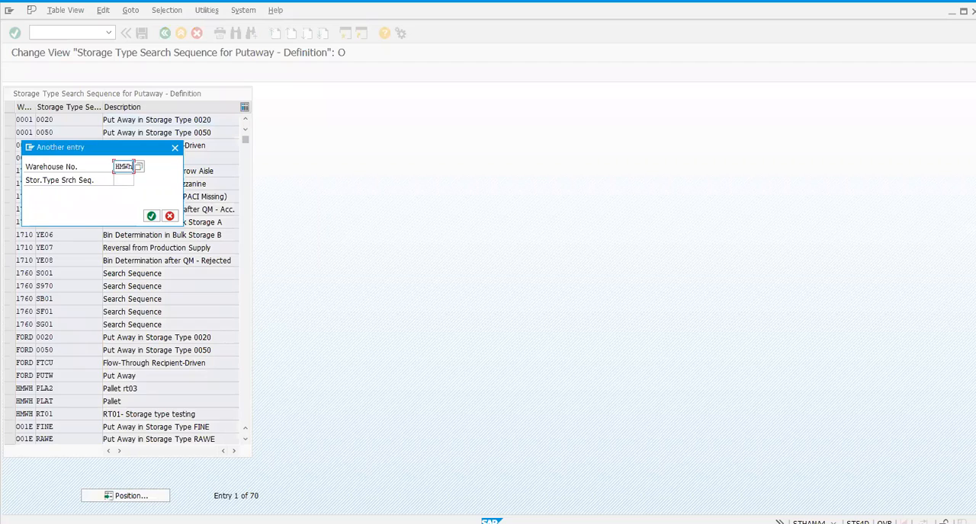
pyautogui.press('Return')
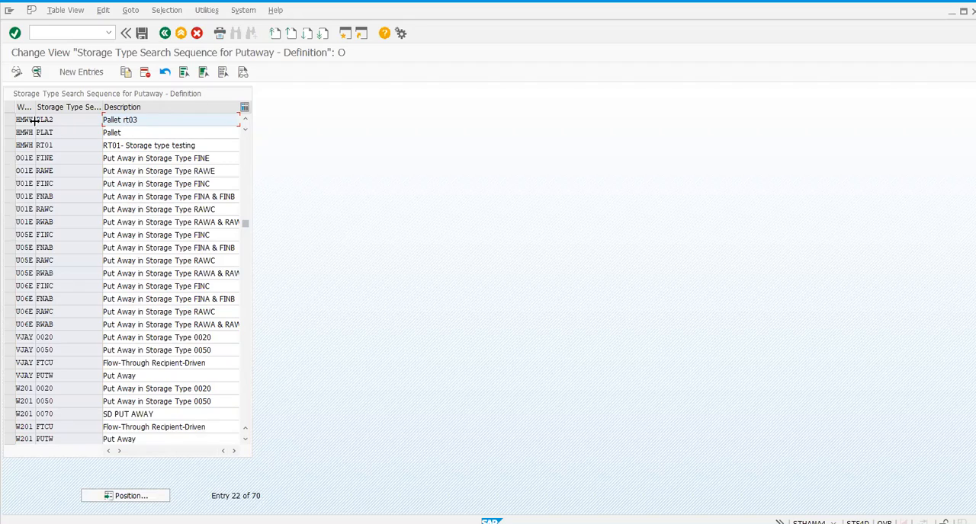
pyautogui.click(10, 123)
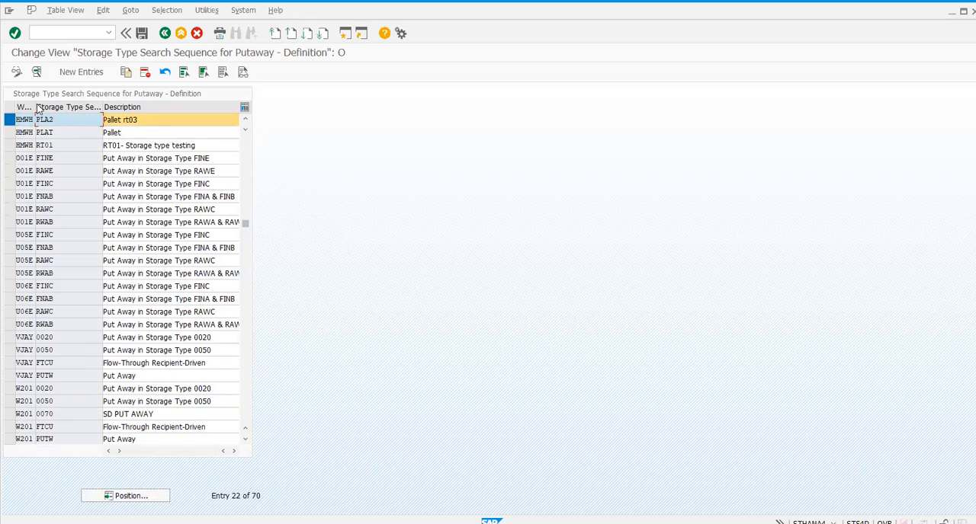
pyautogui.click(166, 35)
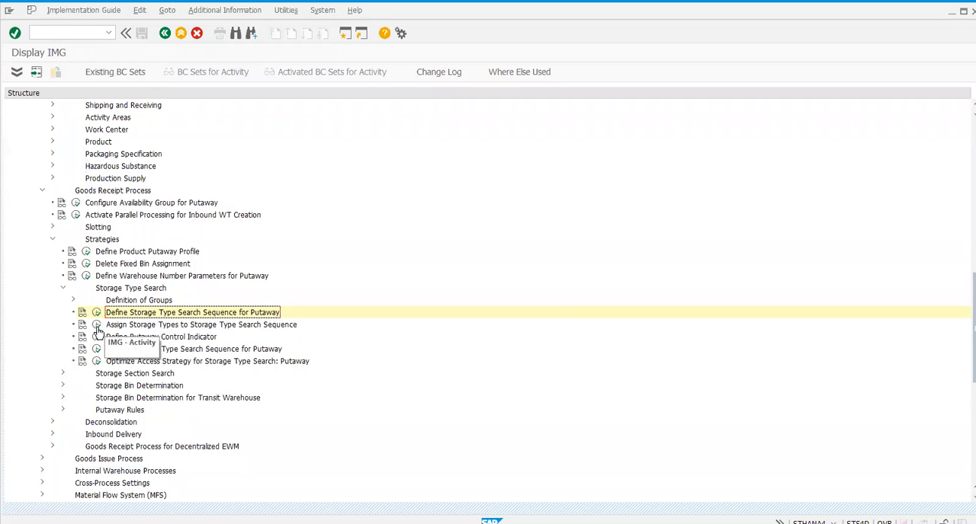
# Step: Open Assign Storage Types to Storage Type Search Sequence and position the list at warehouse HMWH, search sequence rt03
pyautogui.click(97, 326)
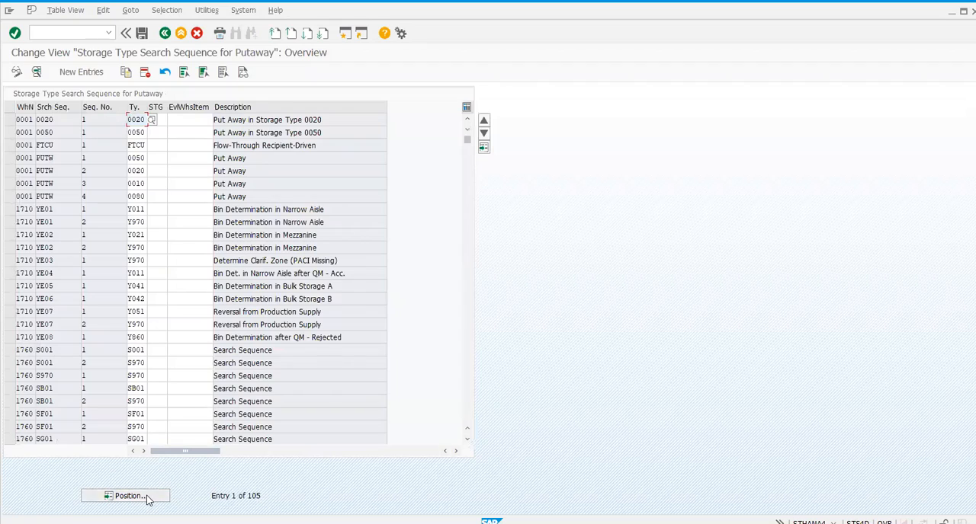
pyautogui.click(130, 496)
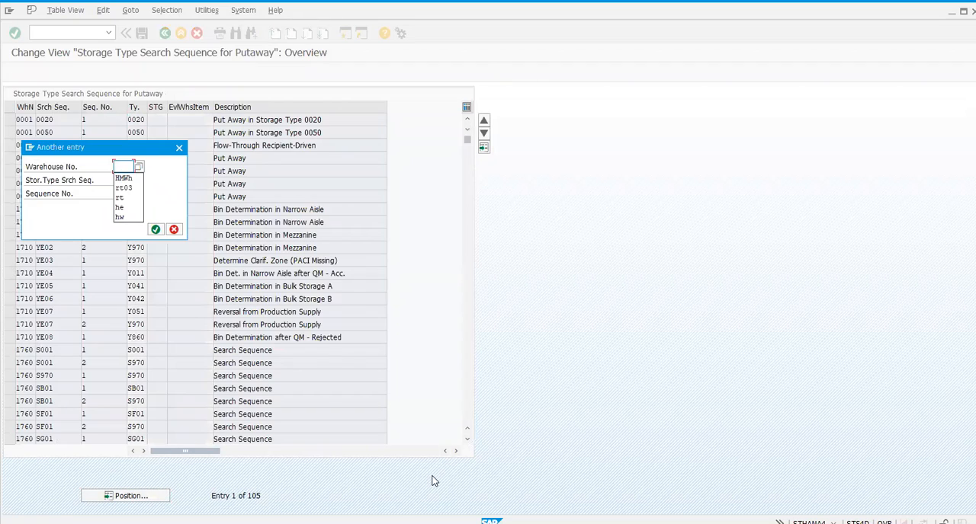
pyautogui.press('Down')
pyautogui.press('Return')
pyautogui.press('Tab')
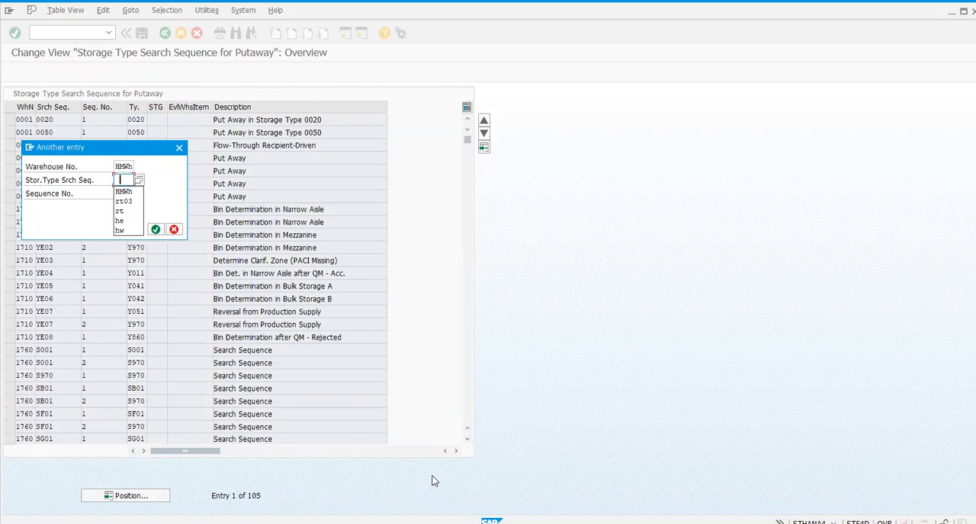
pyautogui.press('BackSpace')
pyautogui.write('rt')
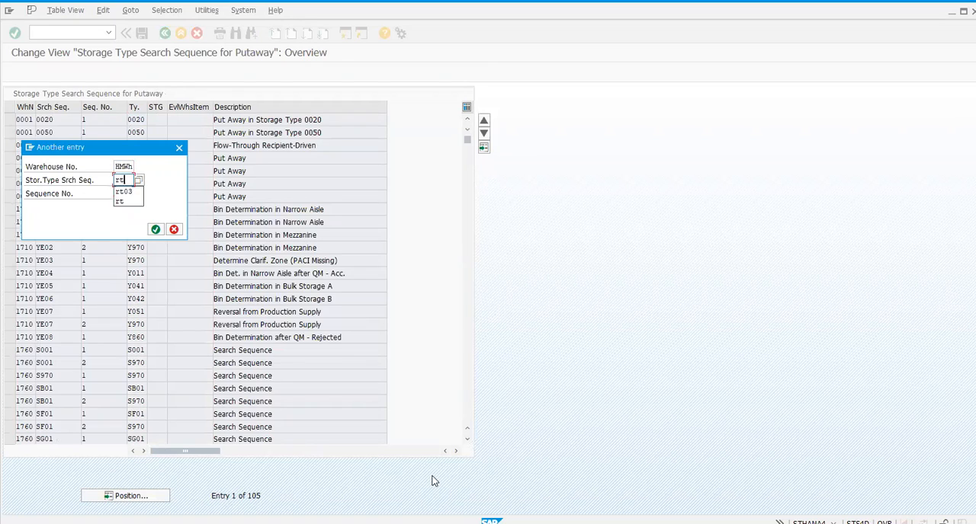
pyautogui.write('03')
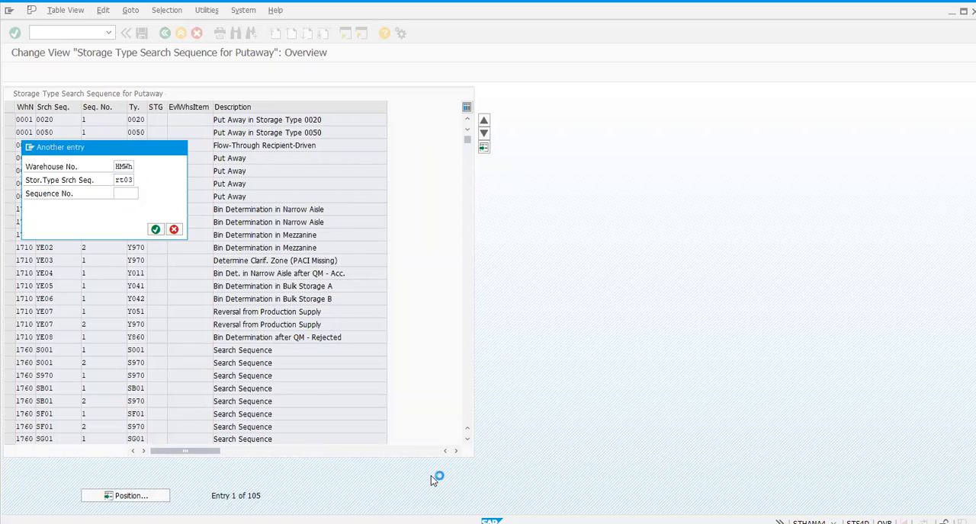
pyautogui.press('Return')
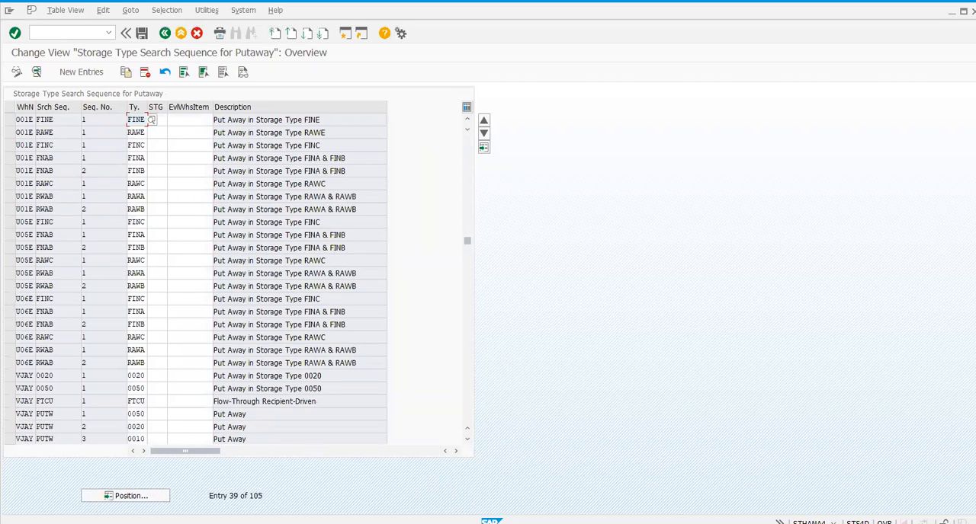
# Step: Reposition the storage type assignment list using only warehouse number HMWH
pyautogui.click(126, 496)
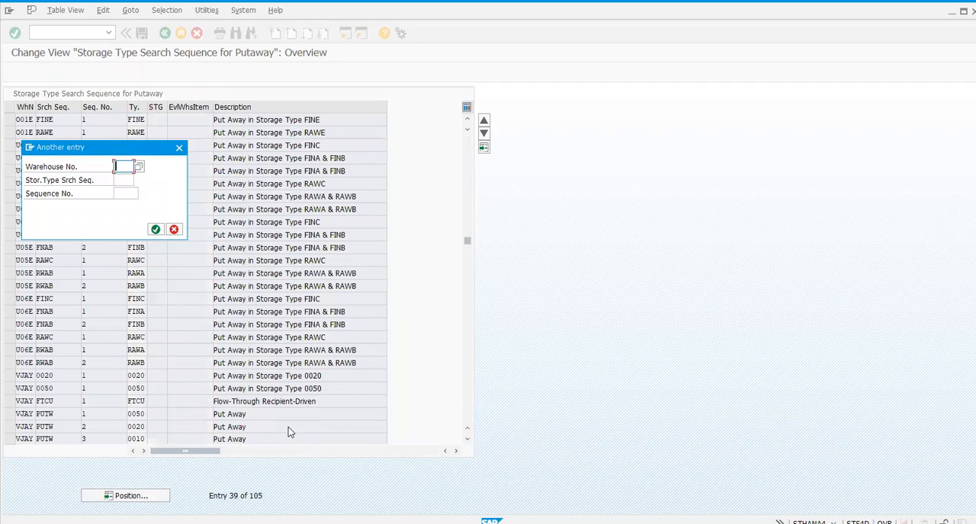
pyautogui.write('hme')
pyautogui.press('BackSpace')
pyautogui.press('Down')
pyautogui.press('Return')
pyautogui.press('Return')
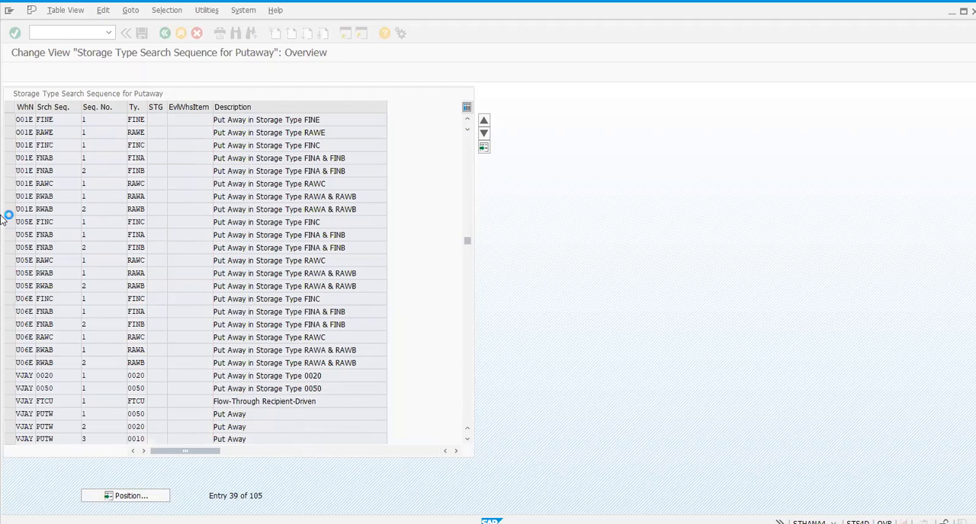
# Step: Examine the storage types assigned to the HMWH search sequence PLA2 and return to the implementation guide
pyautogui.click(9, 132)
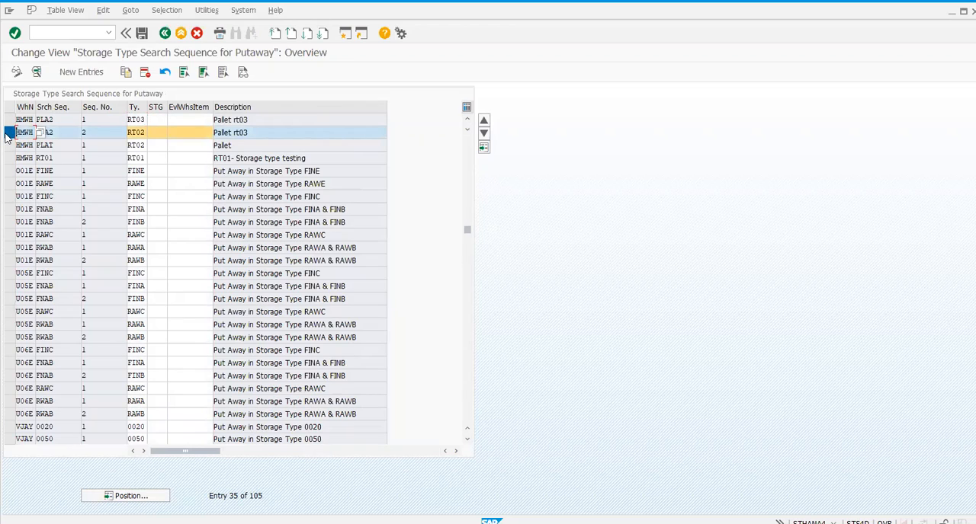
pyautogui.click(9, 120)
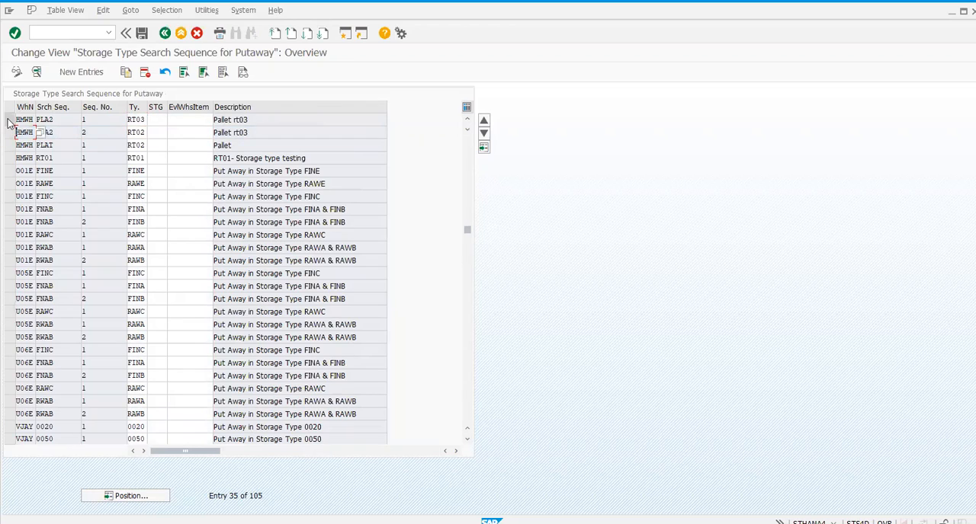
pyautogui.click(62, 171)
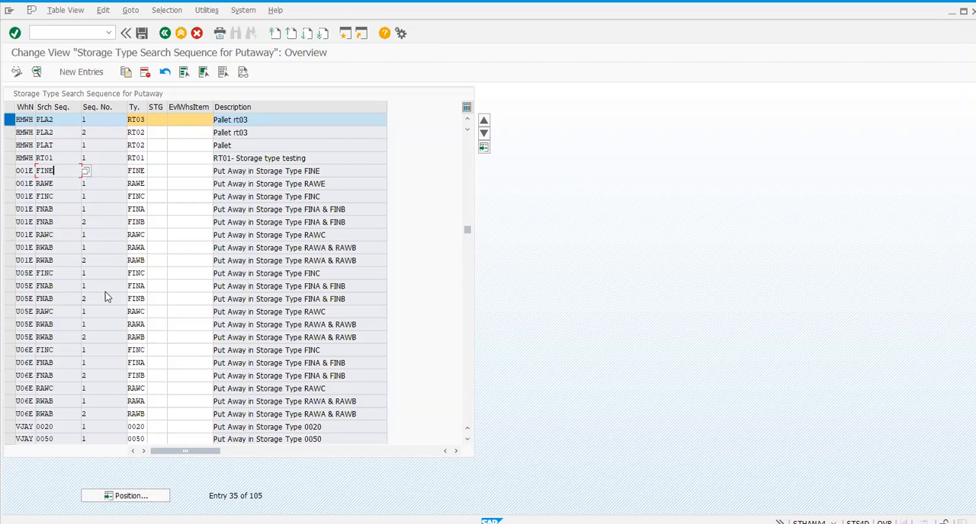
pyautogui.click(12, 126)
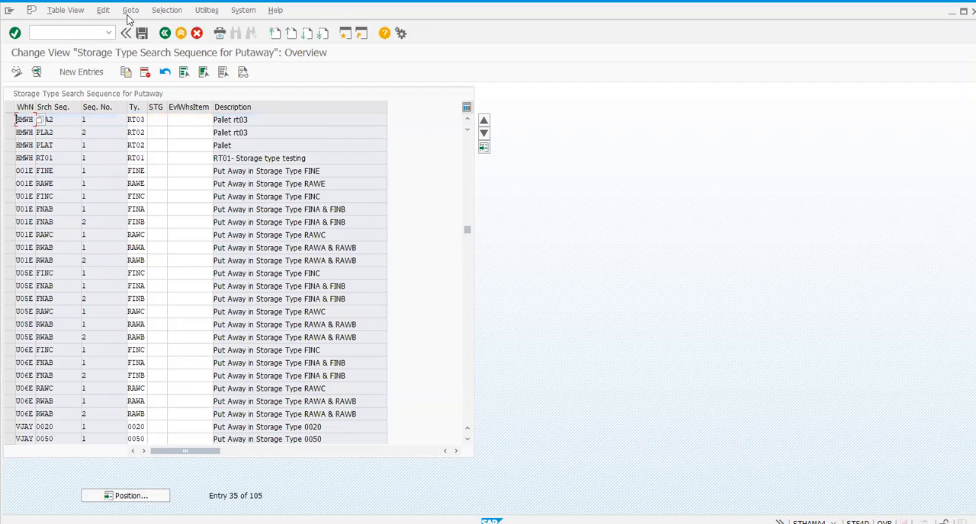
pyautogui.click(164, 34)
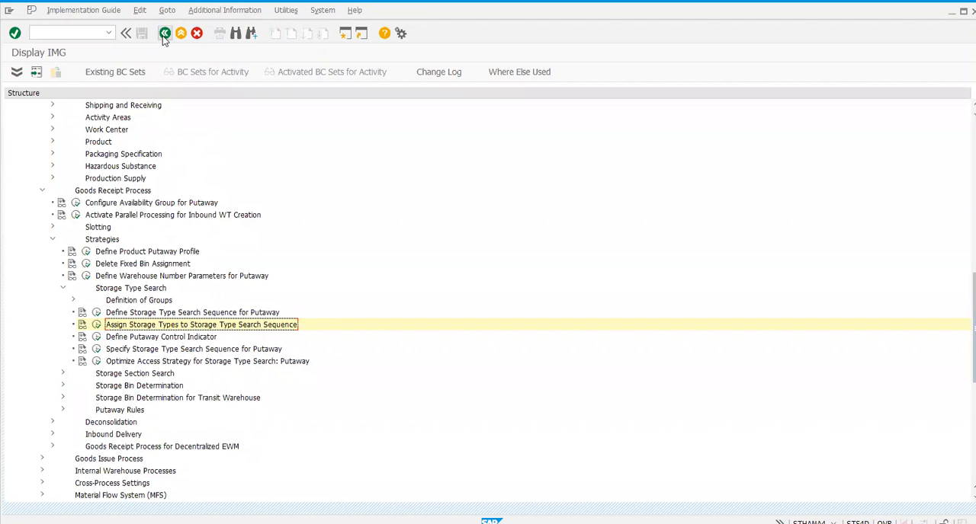
# Step: Open Define Putaway Control Indicator and position the list at warehouse HMWH, putaway control rt03
pyautogui.click(96, 338)
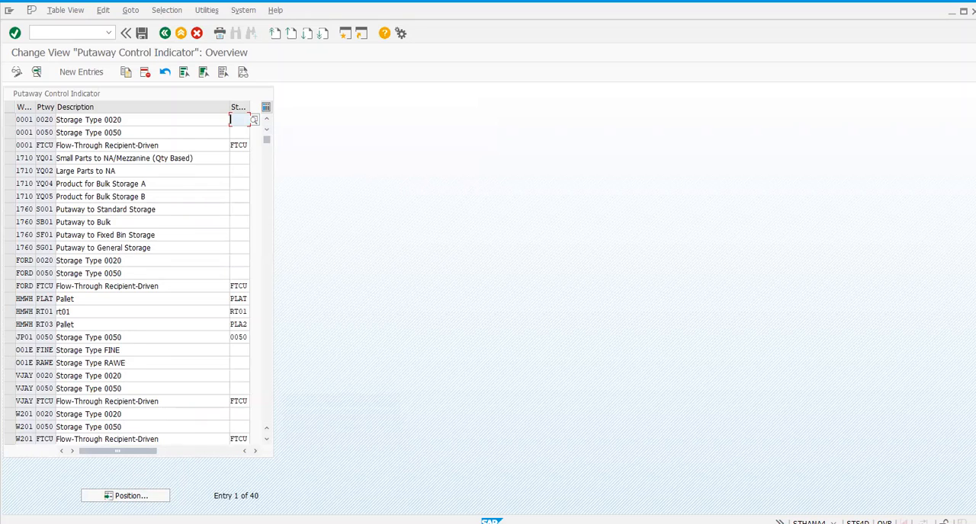
pyautogui.click(142, 497)
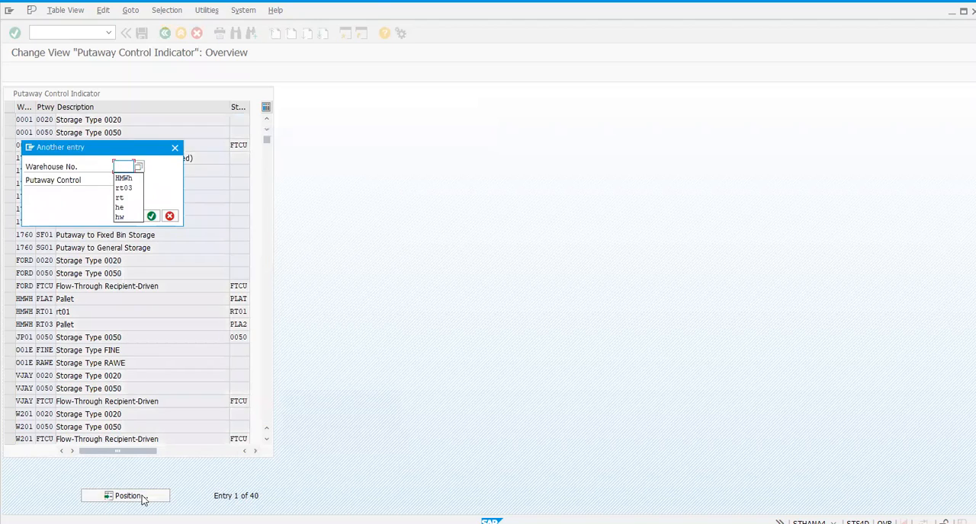
pyautogui.press('Down')
pyautogui.press('Return')
pyautogui.press('Tab')
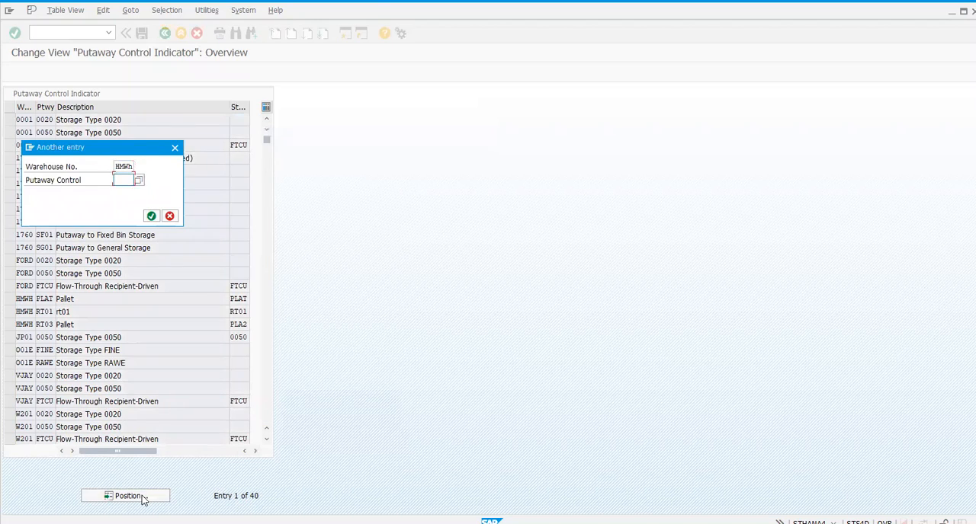
pyautogui.write('rt03')
pyautogui.press('Return')
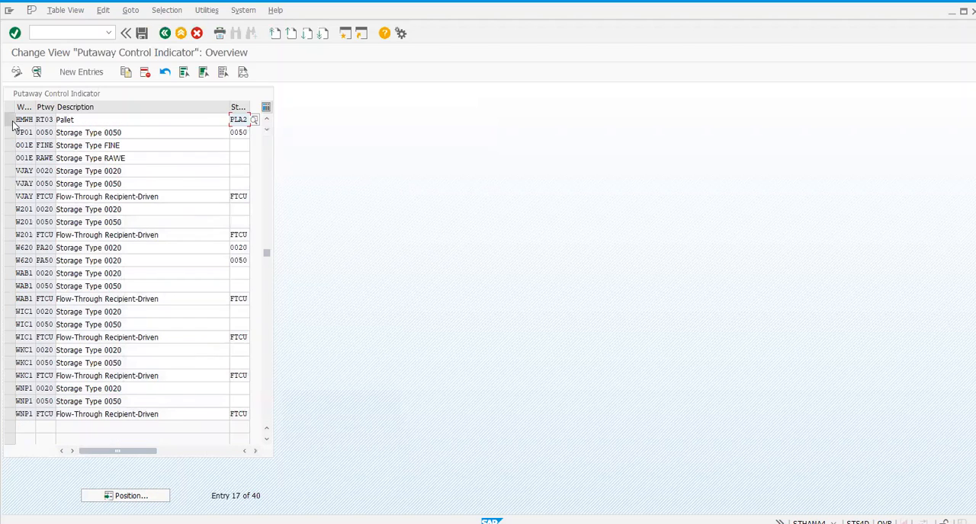
# Step: Widen the putaway control column, check the HMWH RT03 indicator and its assigned search sequence, and return to the implementation guide
pyautogui.click(43, 119)
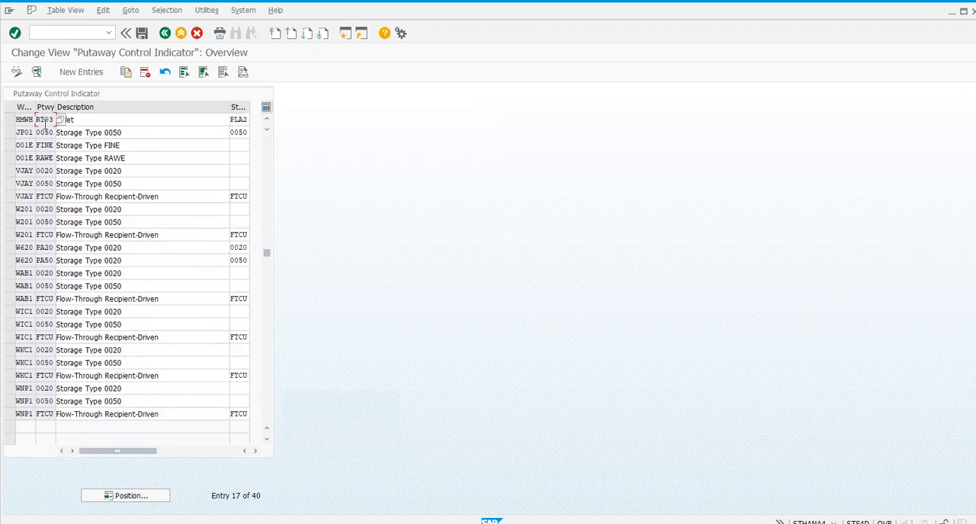
pyautogui.click(44, 133)
pyautogui.click(44, 119)
pyautogui.moveTo(54, 109); pyautogui.dragTo(65, 109)
pyautogui.click(44, 132)
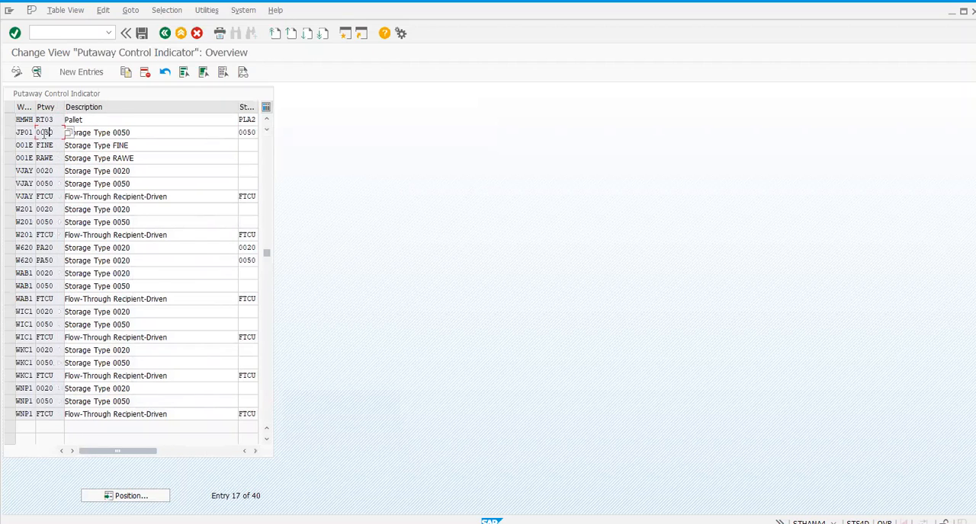
pyautogui.click(9, 121)
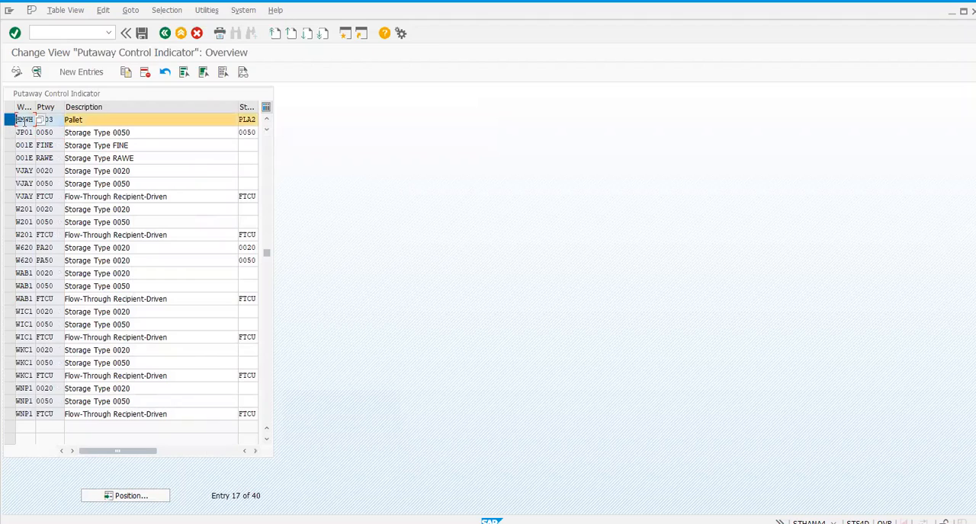
pyautogui.click(53, 120)
pyautogui.click(251, 120)
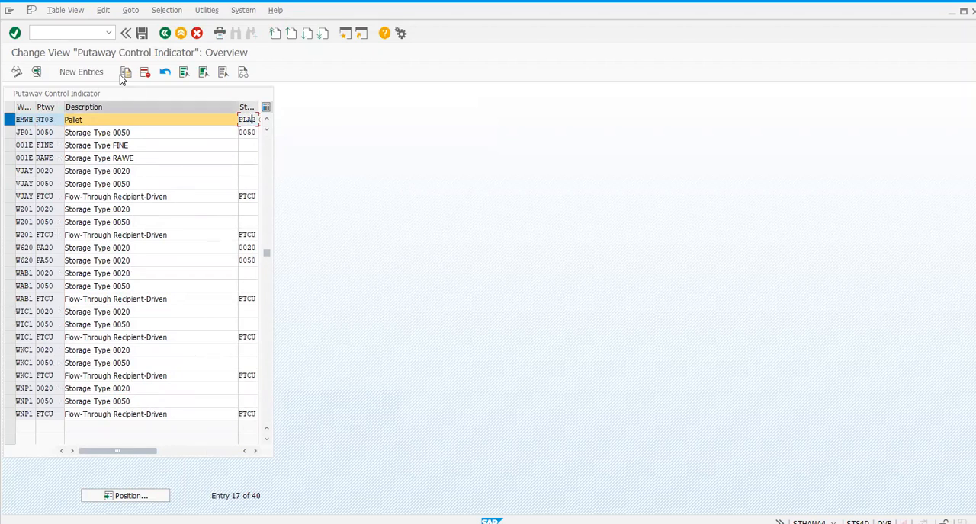
pyautogui.click(165, 34)
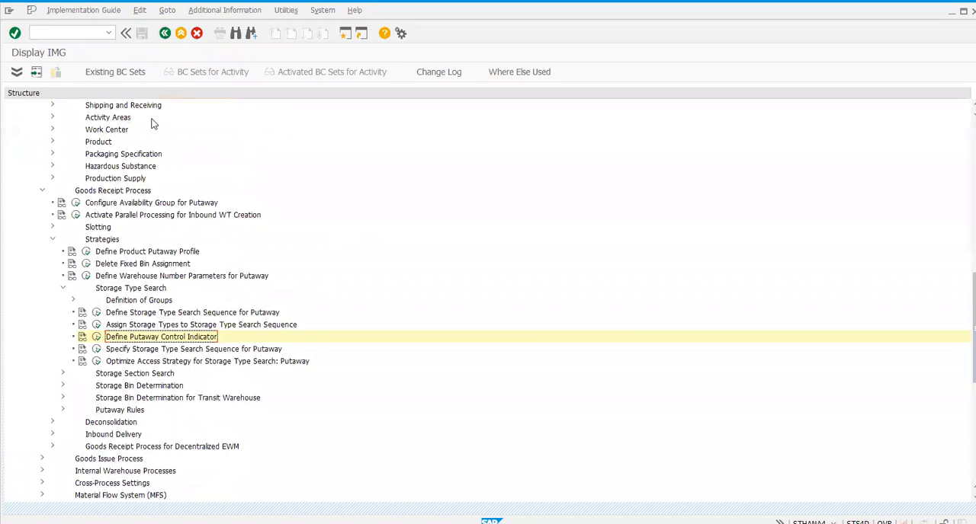
# Step: Open Specify Storage Type Search Sequence for Putaway and position the list at warehouse HMWH
pyautogui.click(97, 350)
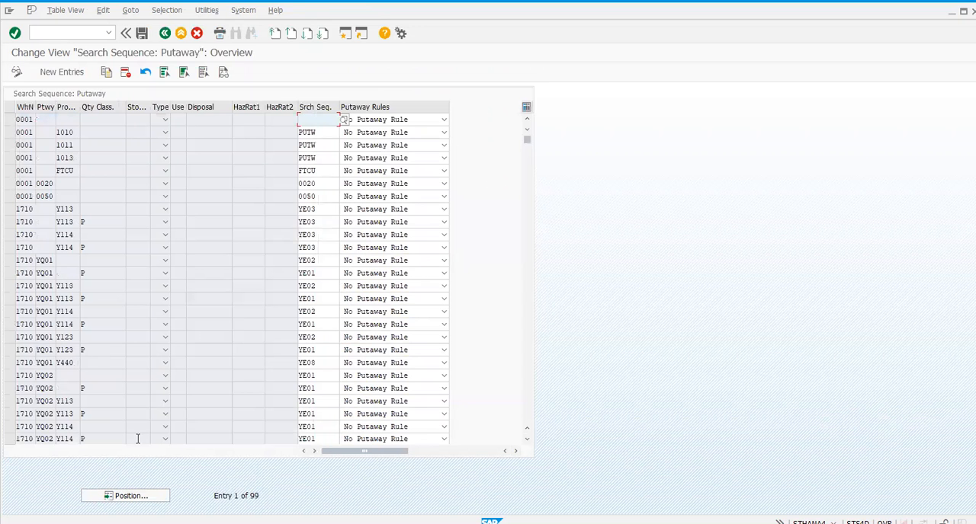
pyautogui.click(114, 497)
pyautogui.write('h')
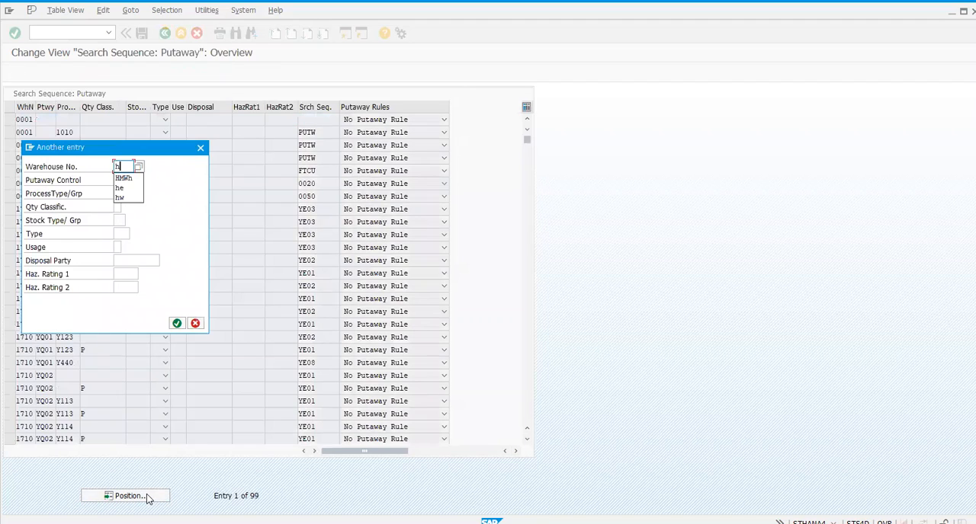
pyautogui.press('Down')
pyautogui.press('Return')
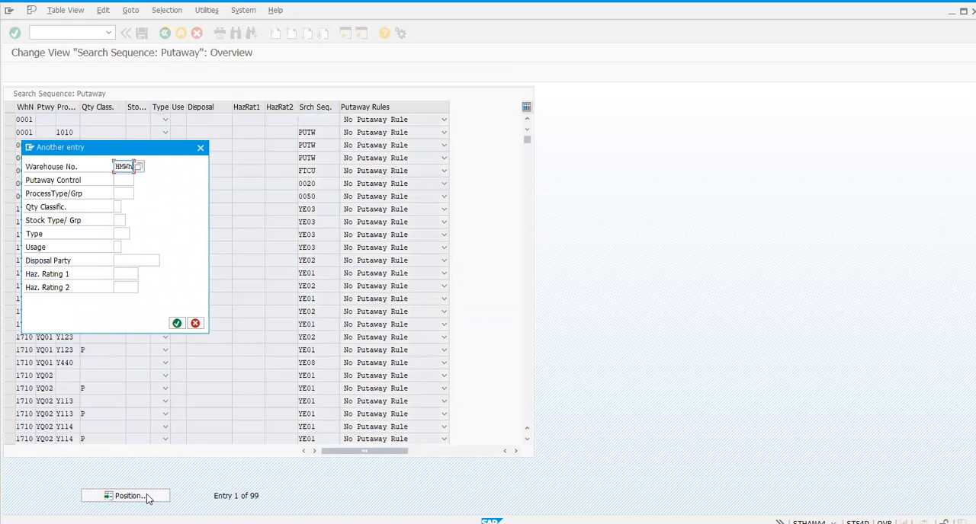
pyautogui.press('Return')
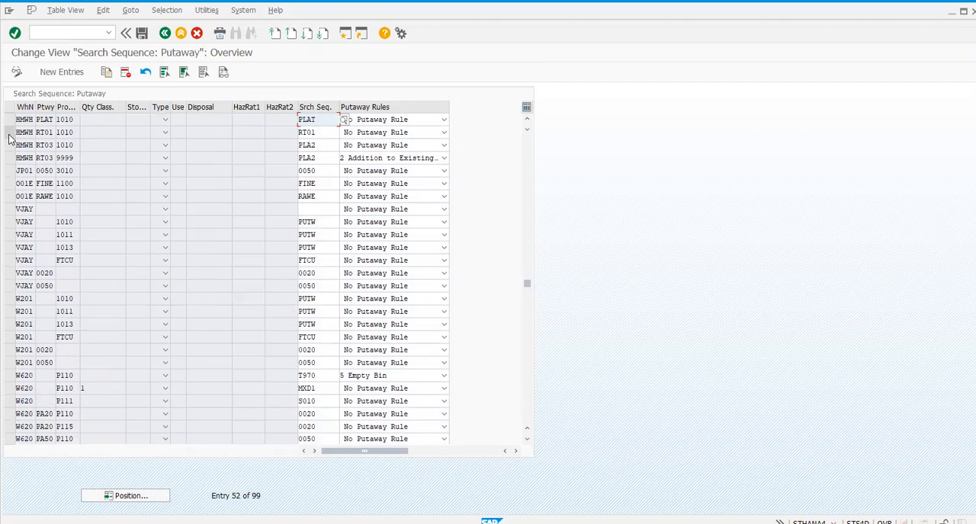
# Step: Examine the HMWH RT03 entries for process types 9999 and 1010, including the 1010 entry's putaway control, process type and quantity classification
pyautogui.click(10, 157)
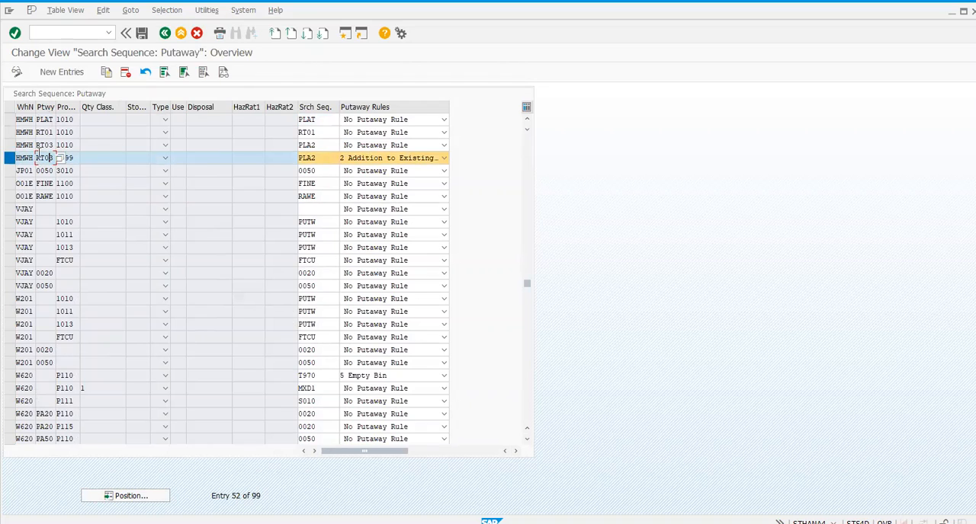
pyautogui.click(10, 157)
pyautogui.click(10, 145)
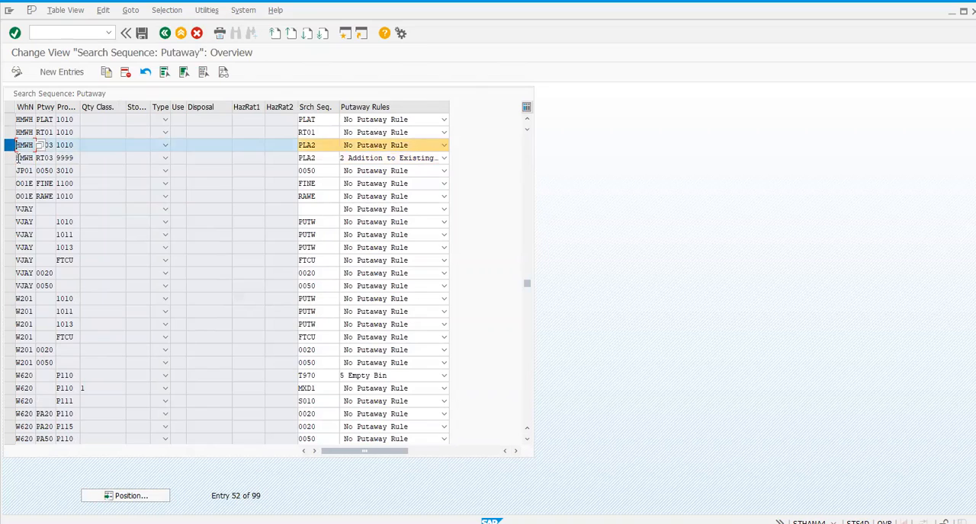
pyautogui.click(57, 149)
pyautogui.click(47, 149)
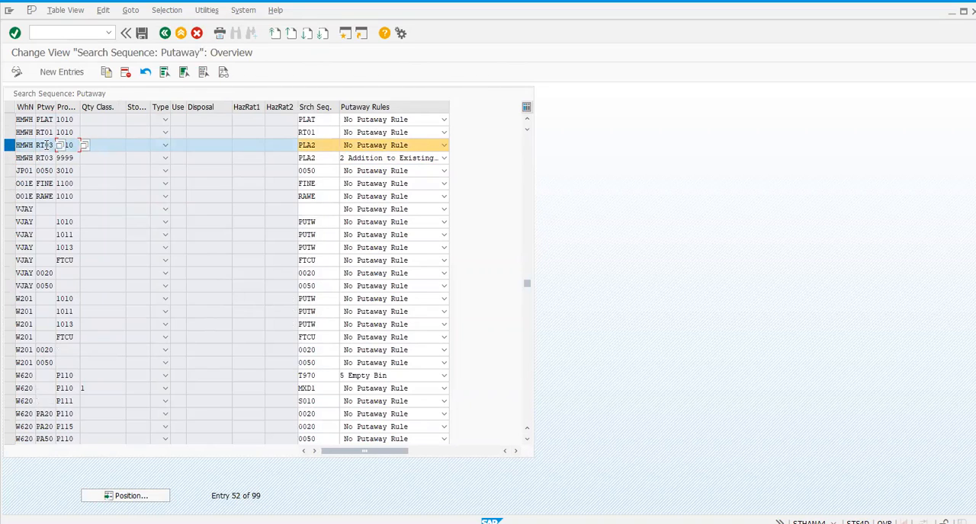
pyautogui.click(75, 146)
pyautogui.click(44, 145)
pyautogui.click(83, 147)
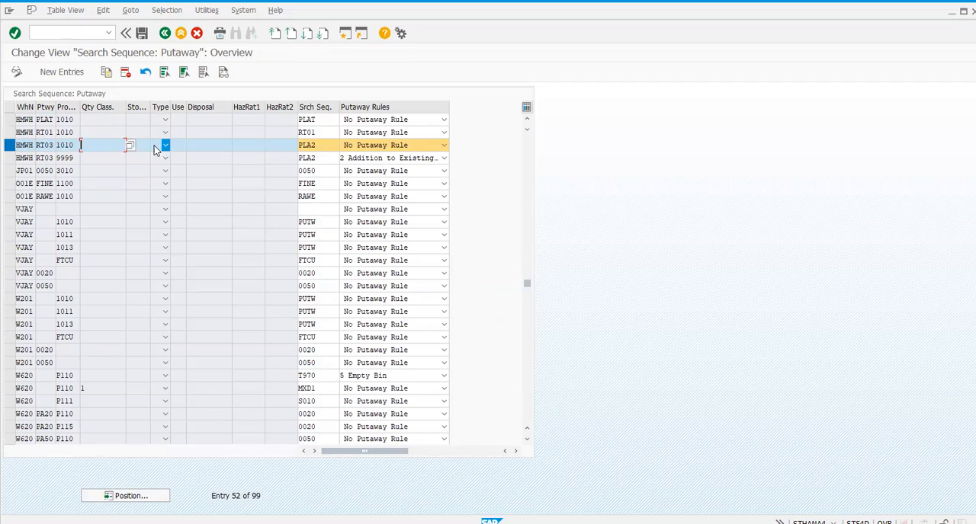
# Step: Examine the stock type field of the HMWH RT03 1010 entry and look through the stock types available for the warehouse
pyautogui.click(149, 144)
pyautogui.click(163, 147)
pyautogui.click(136, 145)
pyautogui.click(147, 145)
pyautogui.click(154, 145)
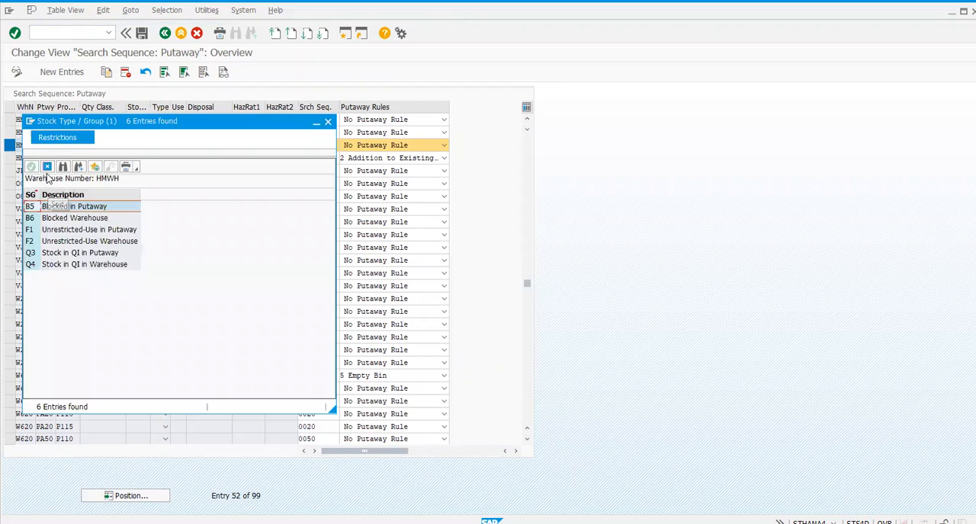
pyautogui.click(50, 167)
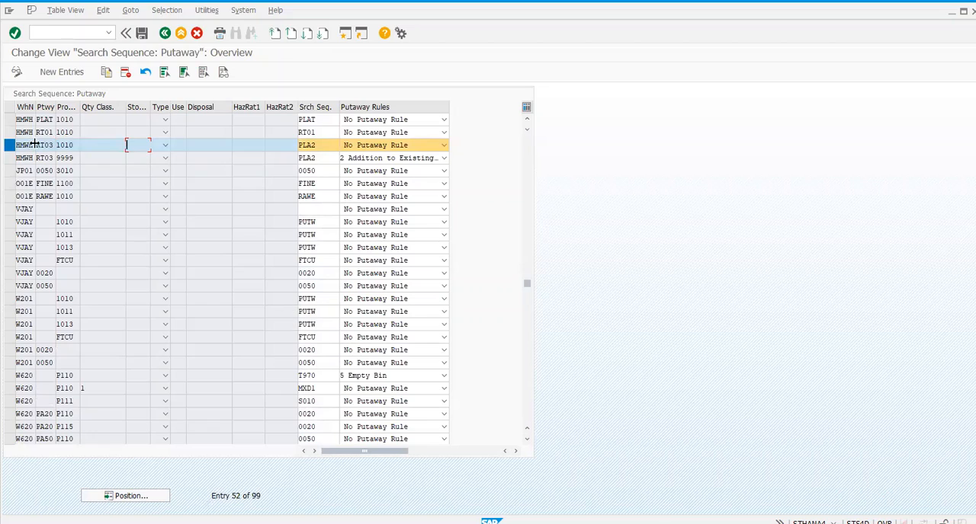
pyautogui.click(153, 145)
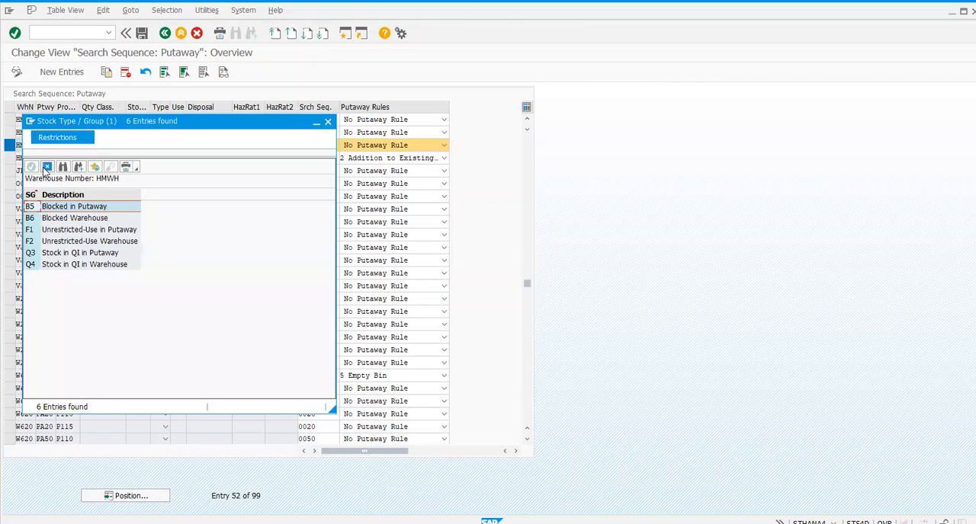
pyautogui.click(47, 169)
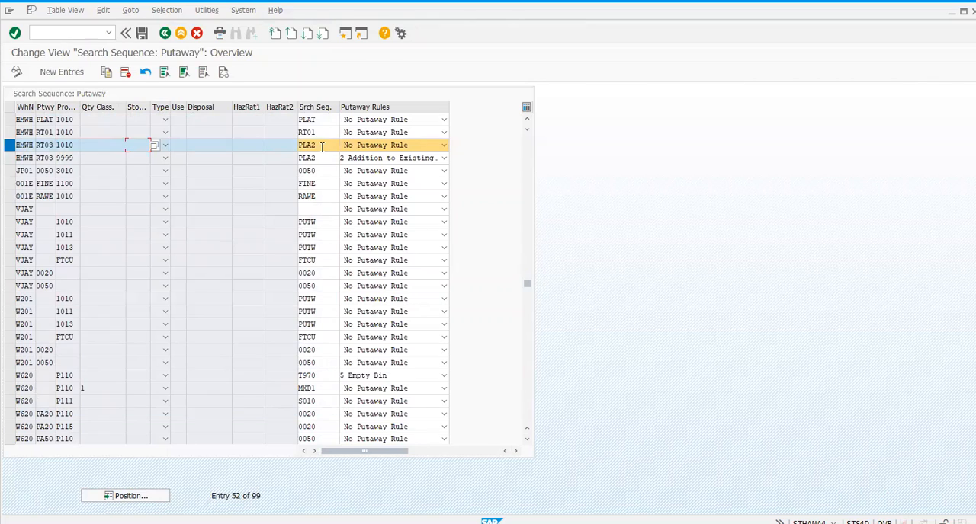
# Step: Check the search sequence and the hazard rating fields of the HMWH RT03 1010 entry
pyautogui.click(305, 149)
pyautogui.click(267, 146)
pyautogui.click(267, 183)
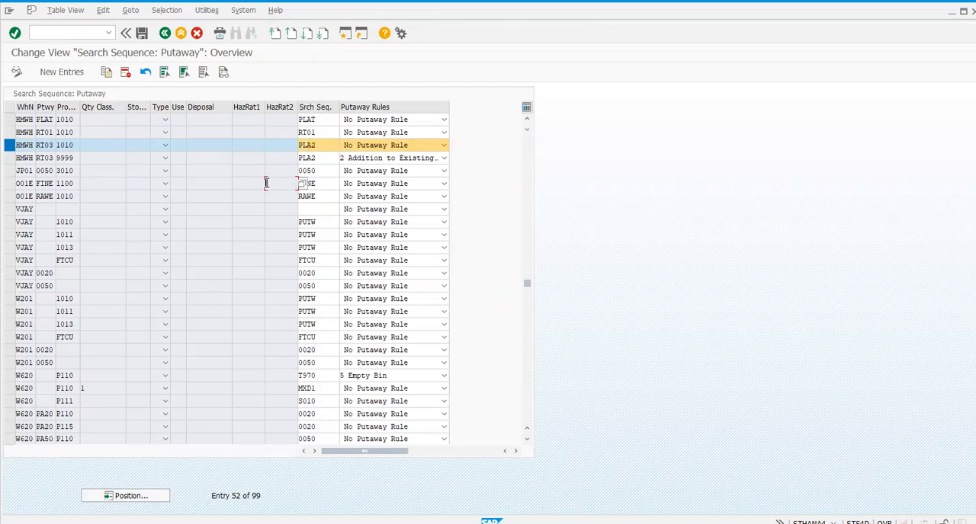
pyautogui.click(317, 144)
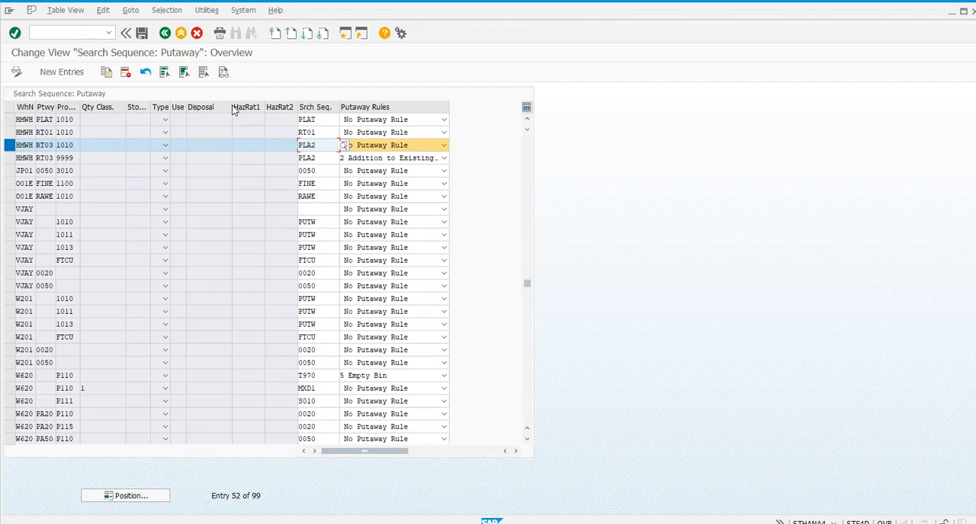
pyautogui.click(281, 148)
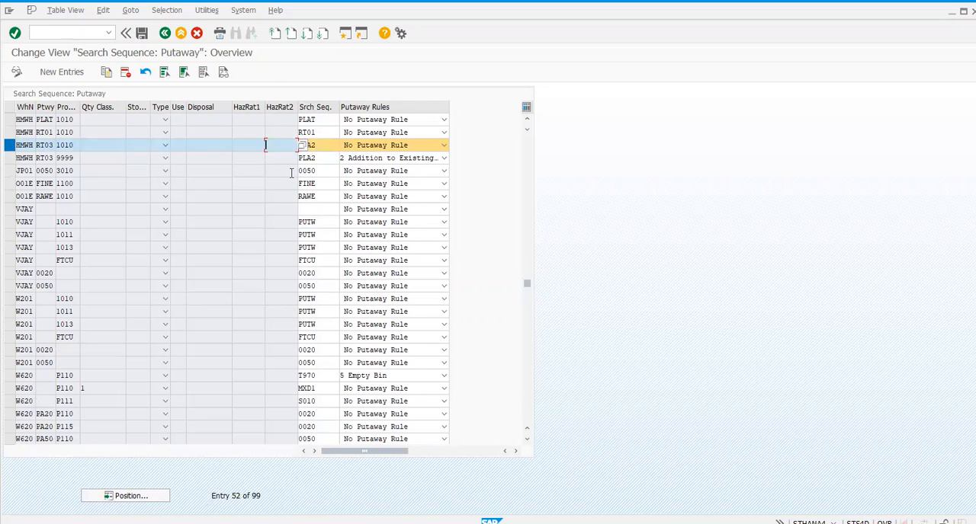
pyautogui.click(259, 181)
# Step: Review the available putaway rules for the HMWH RT03 1010 entry without changing it, and return to the implementation guide
pyautogui.click(365, 145)
pyautogui.click(367, 146)
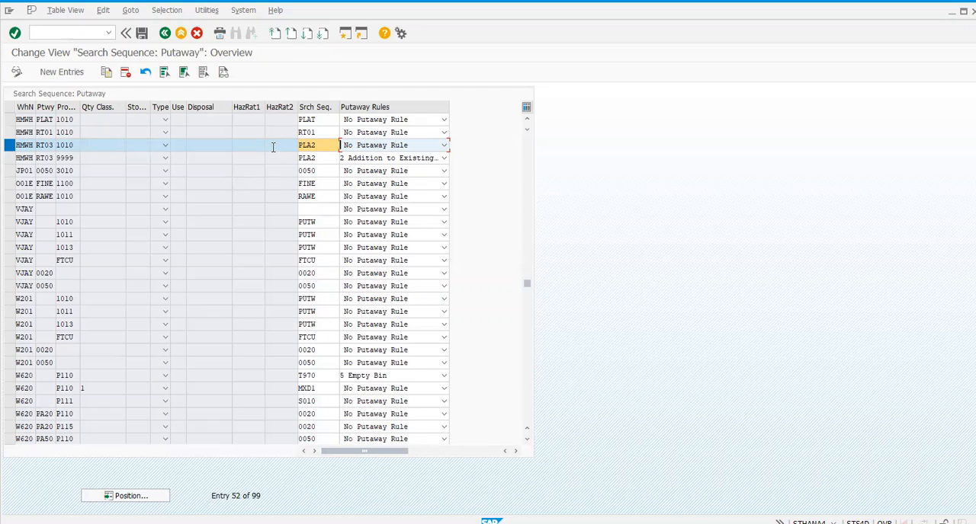
pyautogui.click(353, 146)
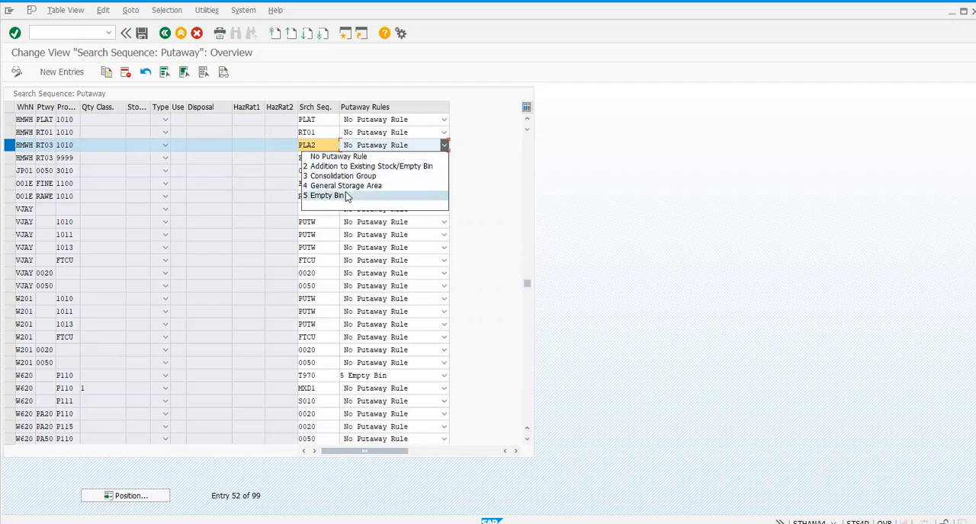
pyautogui.click(256, 149)
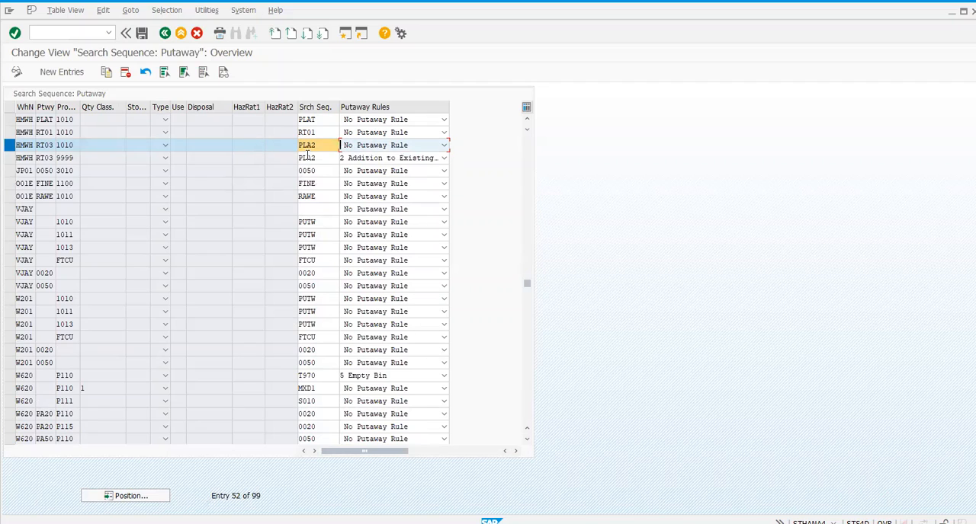
pyautogui.click(163, 34)
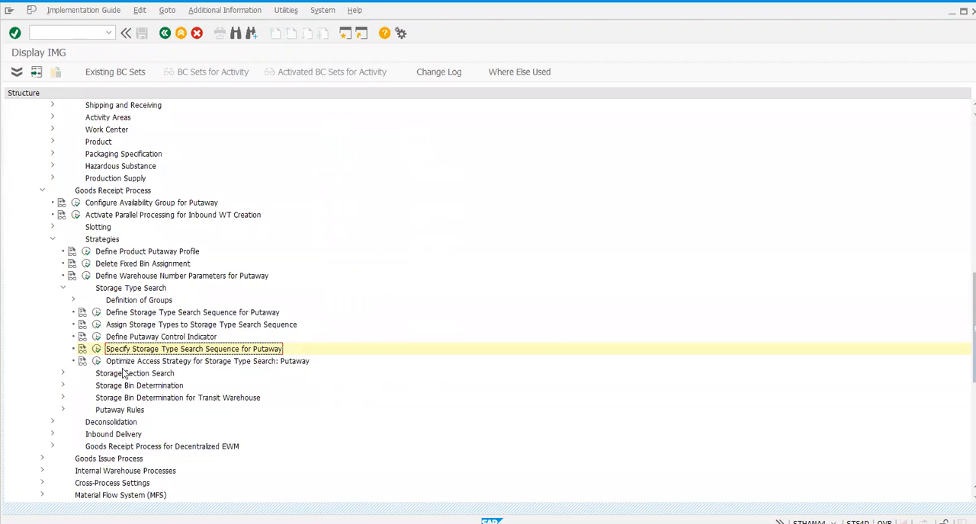
# Step: Open Optimize Access Strategy for Storage Type Search: Putaway, check the first HMWH access sequence, and return to the implementation guide
pyautogui.click(96, 361)
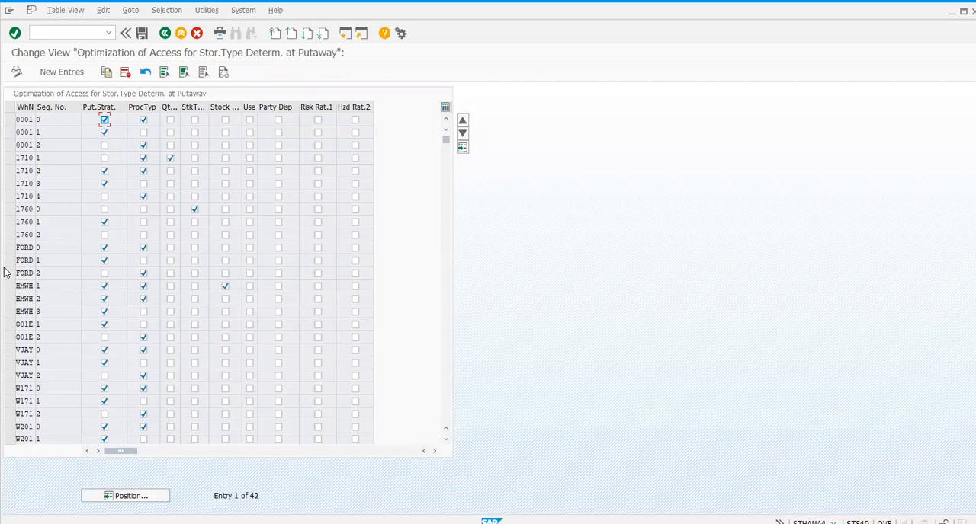
pyautogui.click(9, 286)
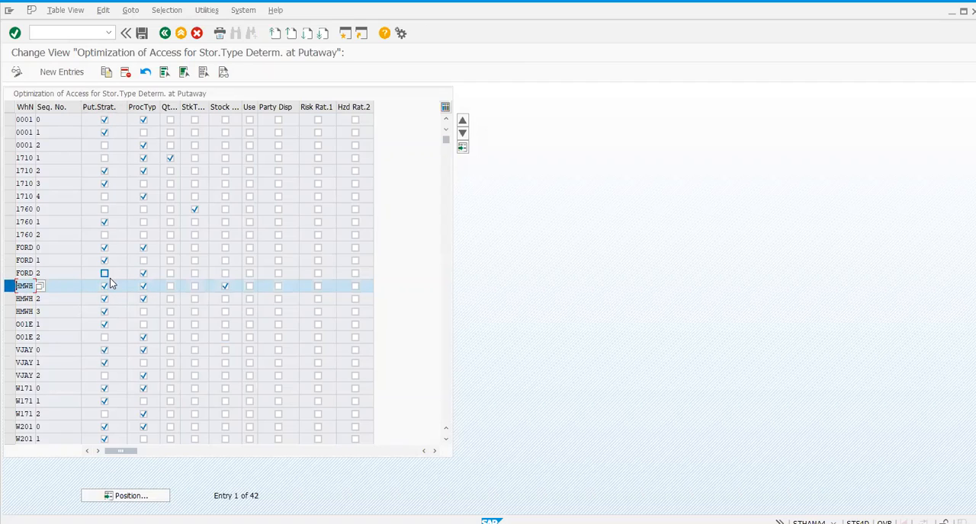
pyautogui.click(103, 286)
pyautogui.click(9, 287)
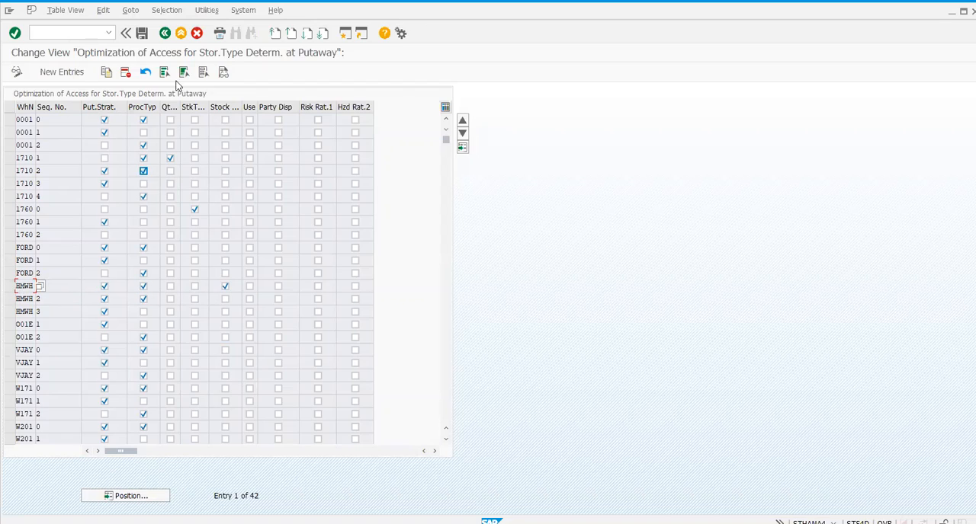
pyautogui.click(164, 35)
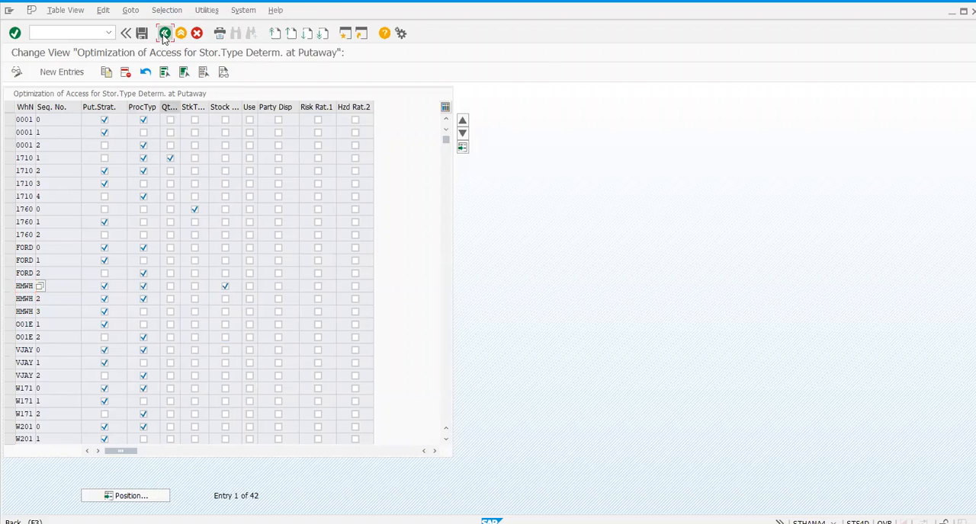
# Step: Expand Storage Bin Determination under the putaway strategies and open Define Storage Bin Types
pyautogui.scroll(-2, 119, 361)
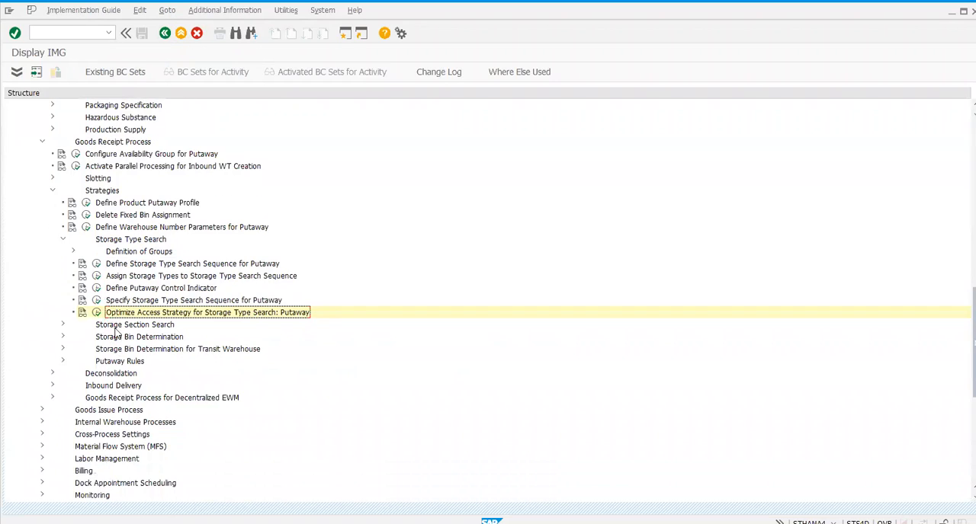
pyautogui.scroll(-1, 217, 305)
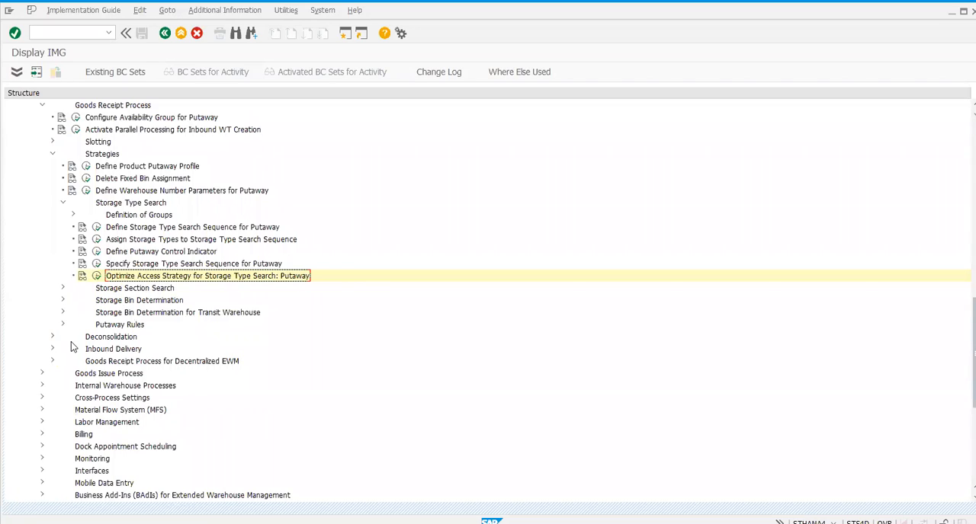
pyautogui.click(63, 301)
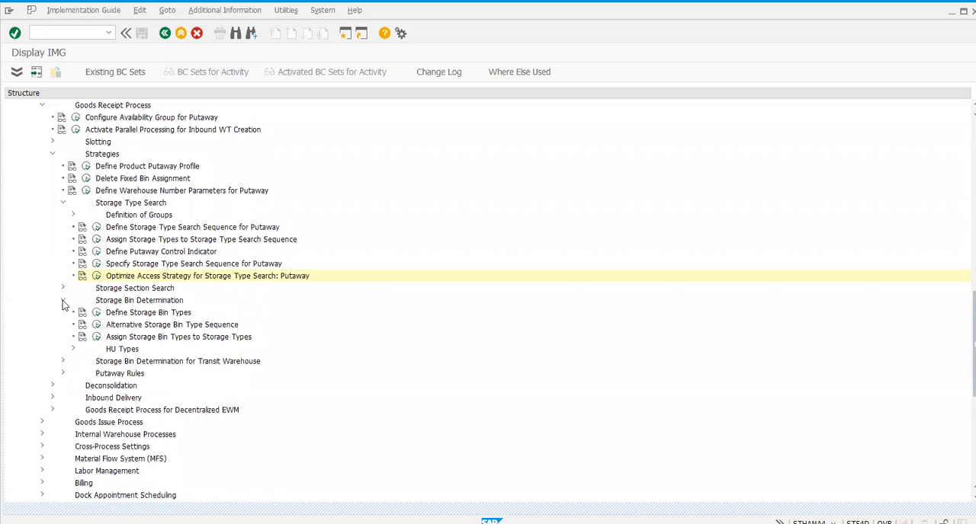
pyautogui.doubleClick(119, 315)
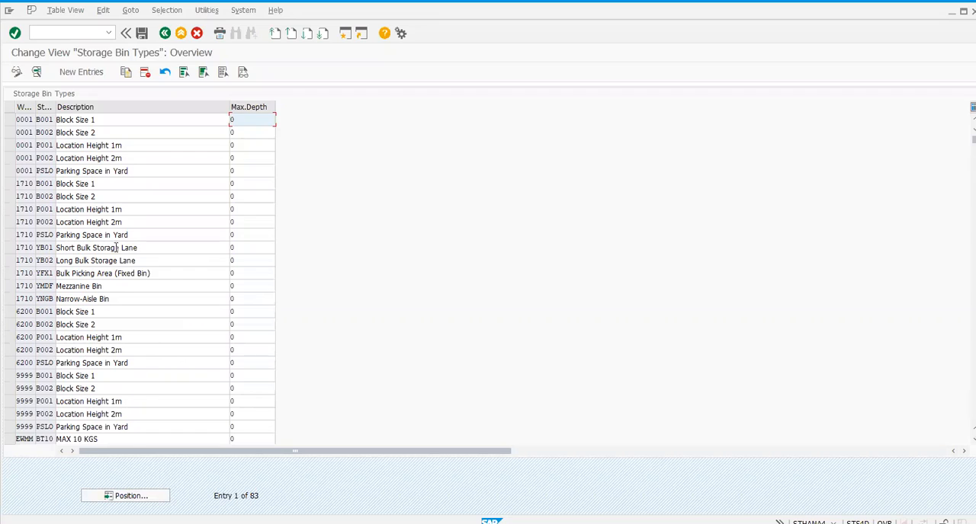
# Step: Position the storage bin types at warehouse HMWH, check the square size box bin type, and return to the implementation guide
pyautogui.click(128, 496)
pyautogui.write('hmw')
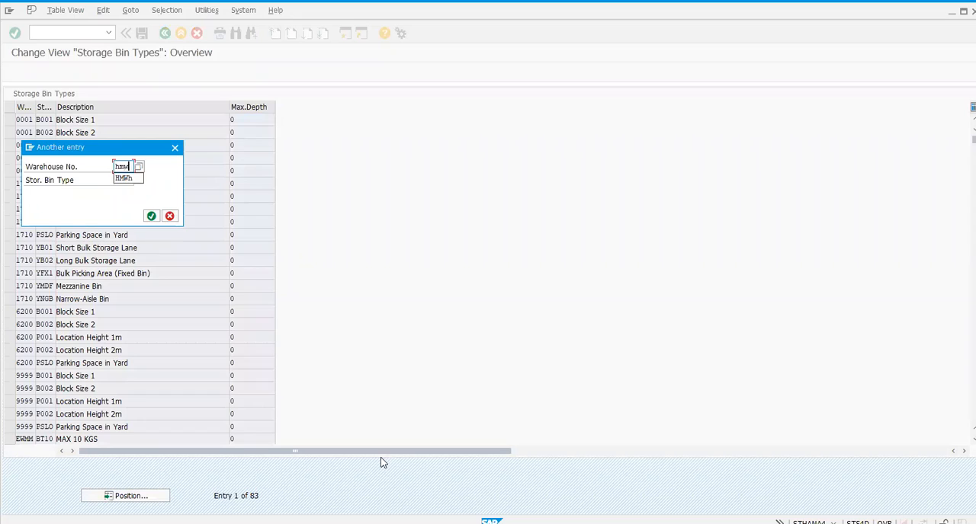
pyautogui.press('Down')
pyautogui.press('Return')
pyautogui.press('Return')
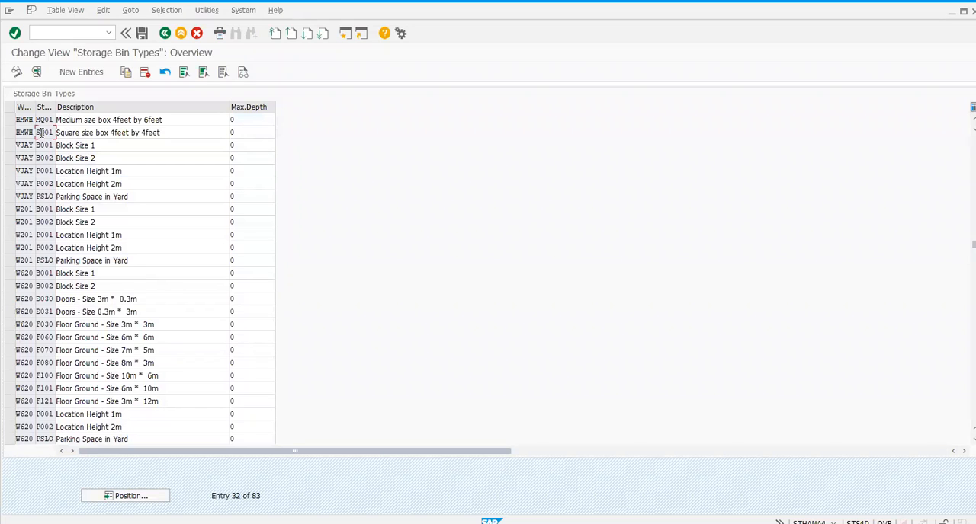
pyautogui.click(9, 134)
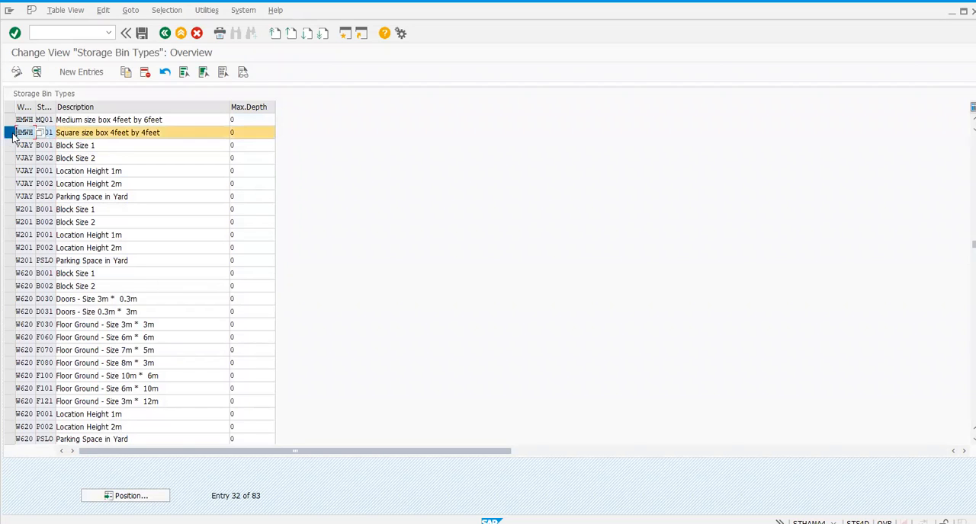
pyautogui.click(164, 34)
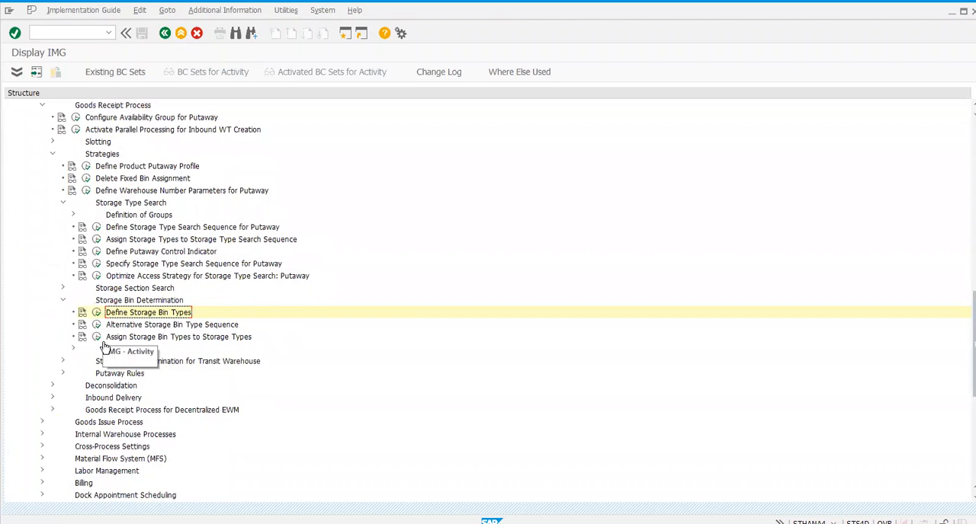
# Step: Open Assign Storage Bin Types to Storage Types, check the bin type assigned to HMWH RT03, and return to the implementation guide
pyautogui.scroll(-2, 109, 347)
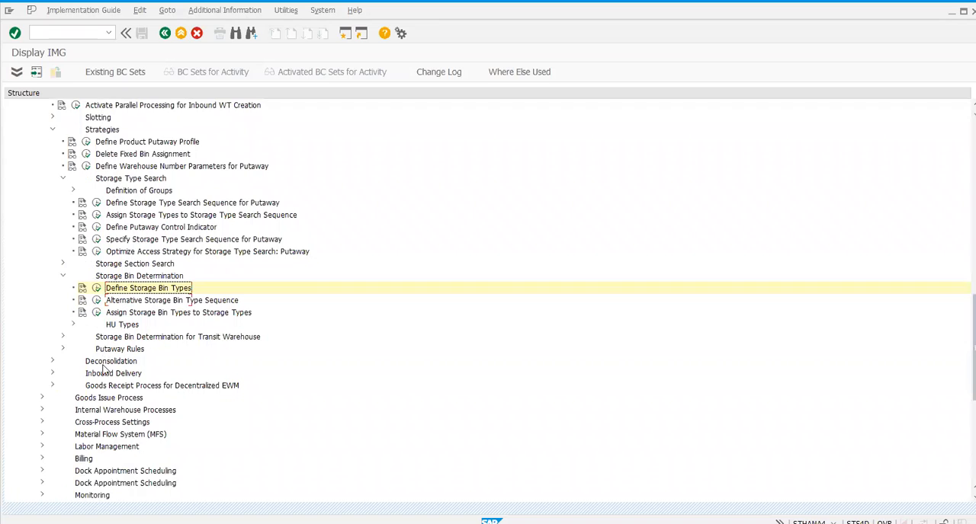
pyautogui.click(96, 312)
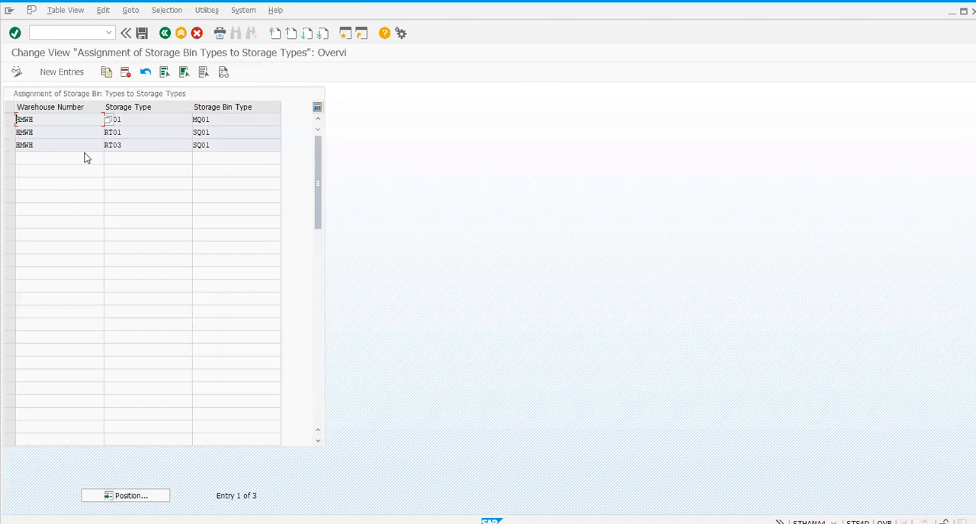
pyautogui.click(130, 146)
pyautogui.click(224, 145)
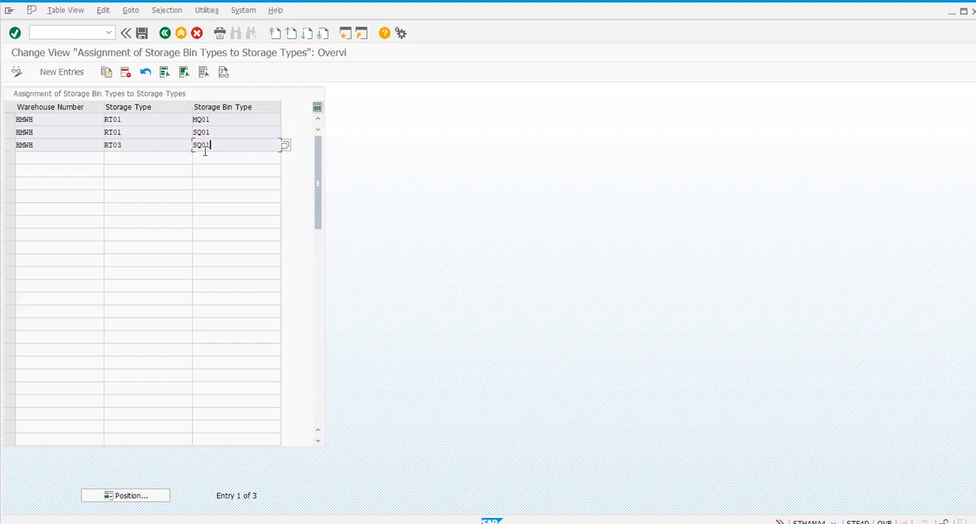
pyautogui.click(164, 33)
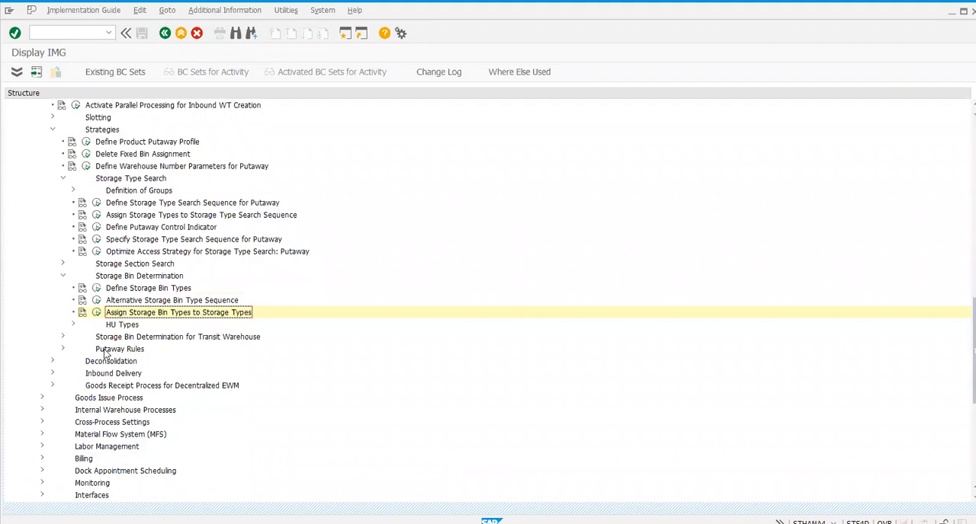
# Step: Open Define HU Types for Each Warehouse Number and Assign HU Type Group and position the list at warehouse HMWH
pyautogui.click(74, 276)
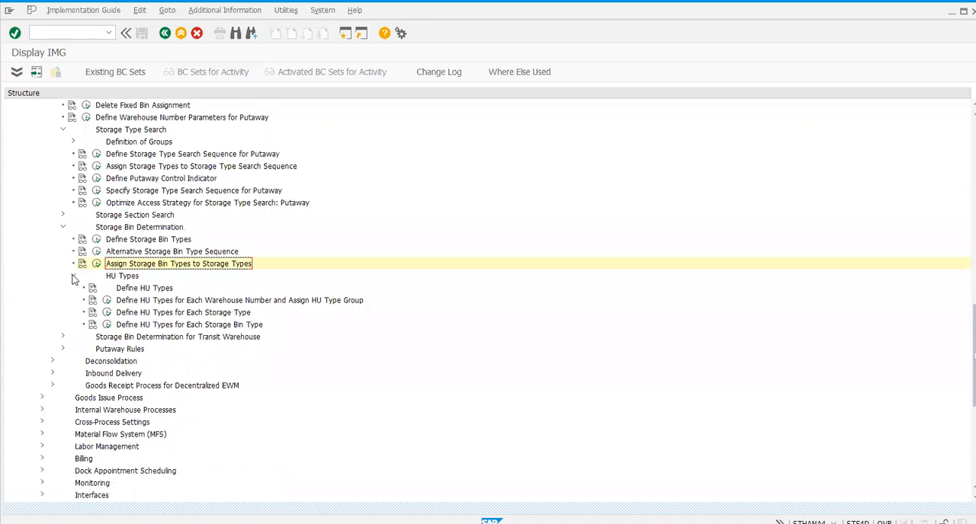
pyautogui.click(107, 301)
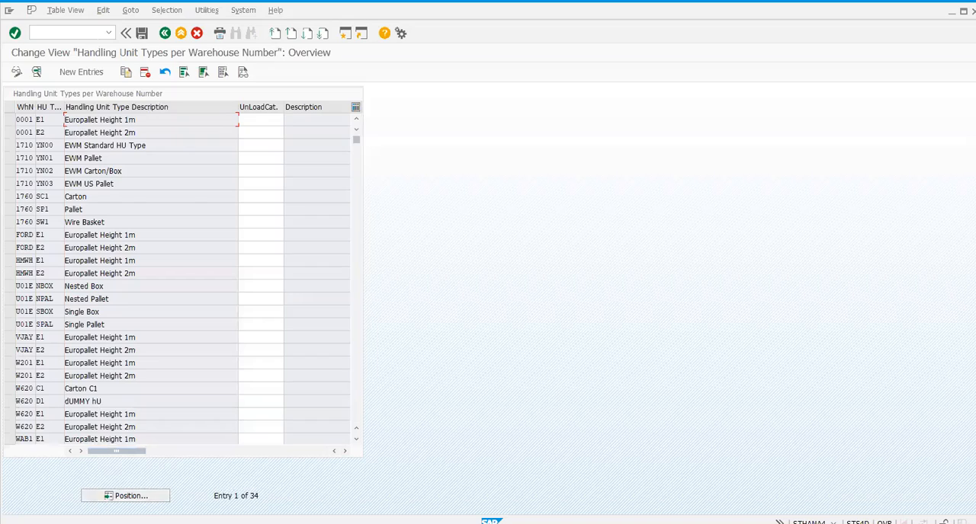
pyautogui.click(144, 497)
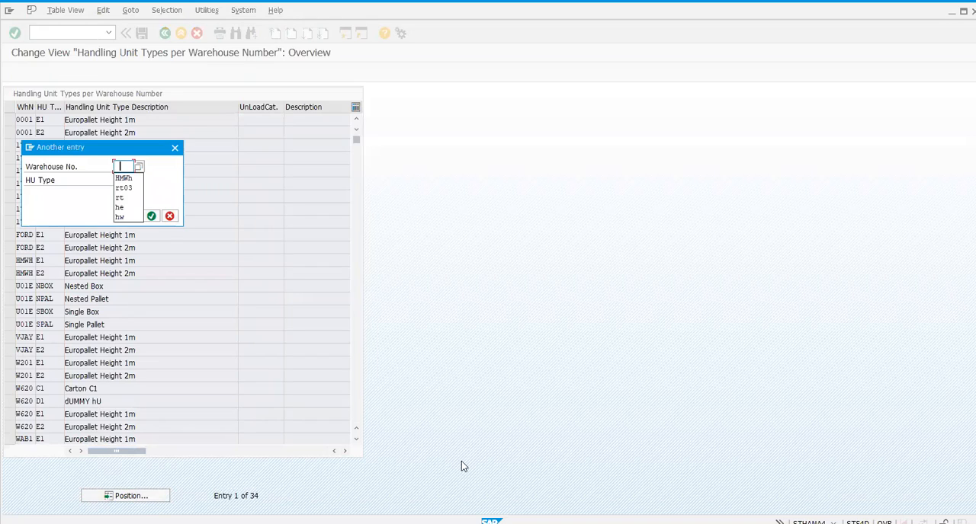
pyautogui.press('Down')
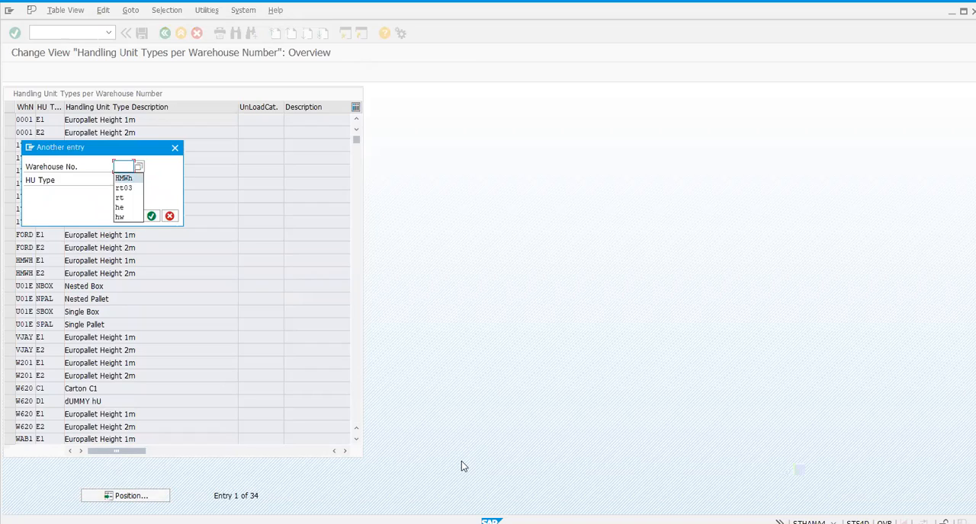